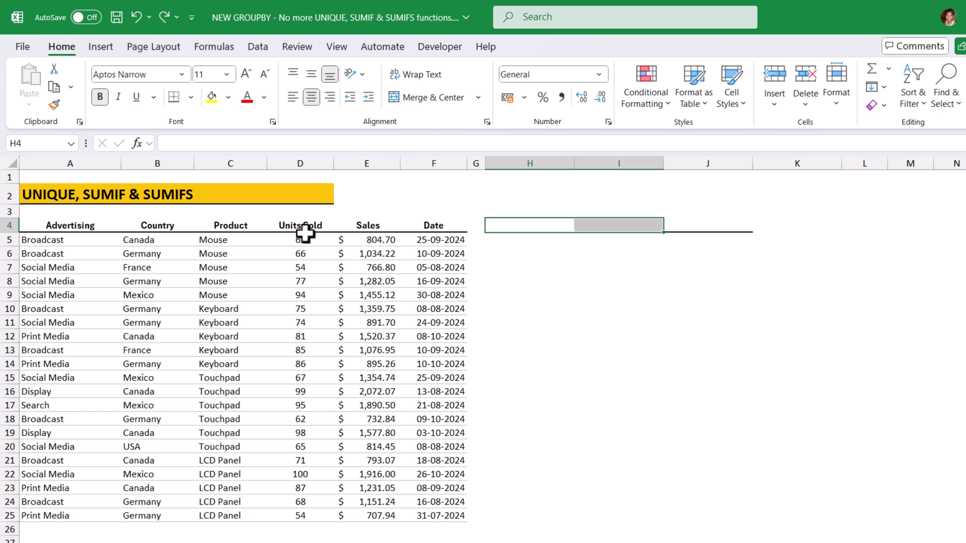
# Step: Copy the Country and Sales headers from B4 and E4 into H4:I4
pyautogui.click(171, 225)
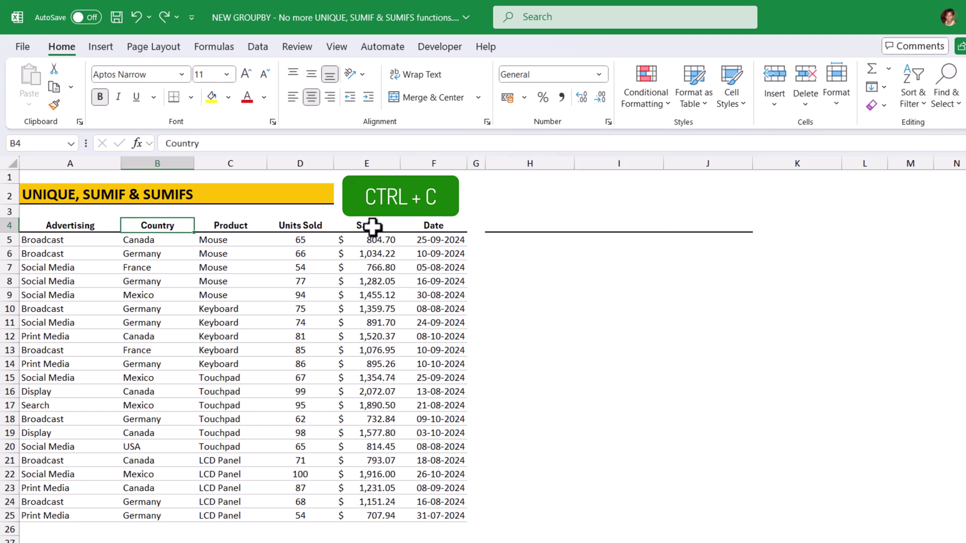
pyautogui.keyDown('ctrl'); pyautogui.click(372, 226); pyautogui.keyUp('ctrl')
pyautogui.hotkey('ctrl', 'c')
pyautogui.click(529, 221)
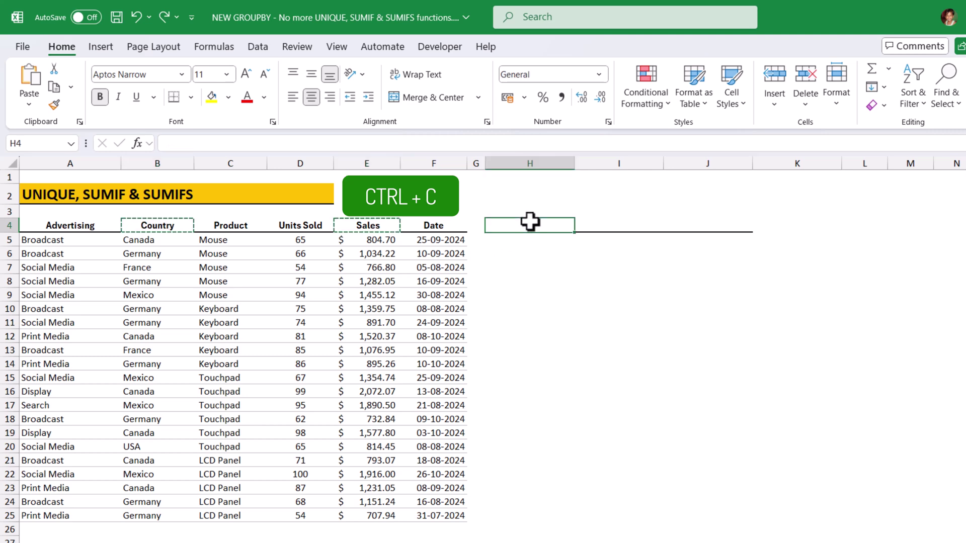
pyautogui.hotkey('ctrl', 'v')
# Step: Enter =UNIQUE(B5:B25) in H5 to list Canada, Germany, France, Mexico and USA
pyautogui.click(534, 242)
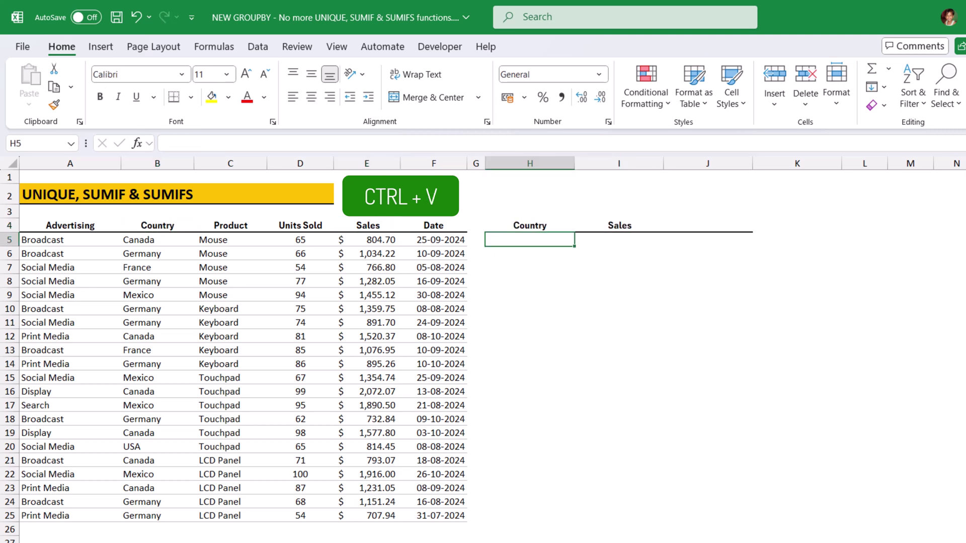
pyautogui.write('=uni')
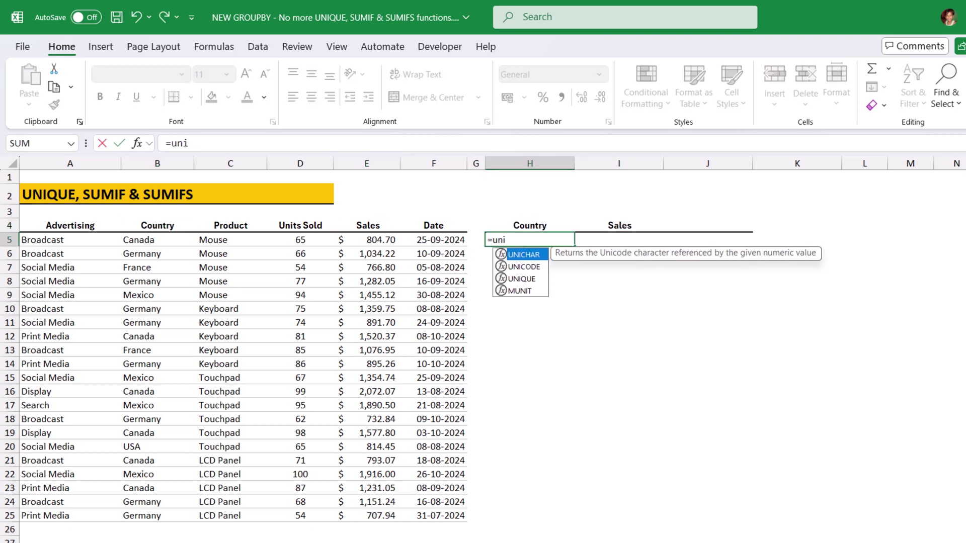
pyautogui.press('Down')
pyautogui.press('Down')
pyautogui.press('Down')
pyautogui.press('Up')
pyautogui.press('Tab')
pyautogui.press('Left')
pyautogui.press('Left')
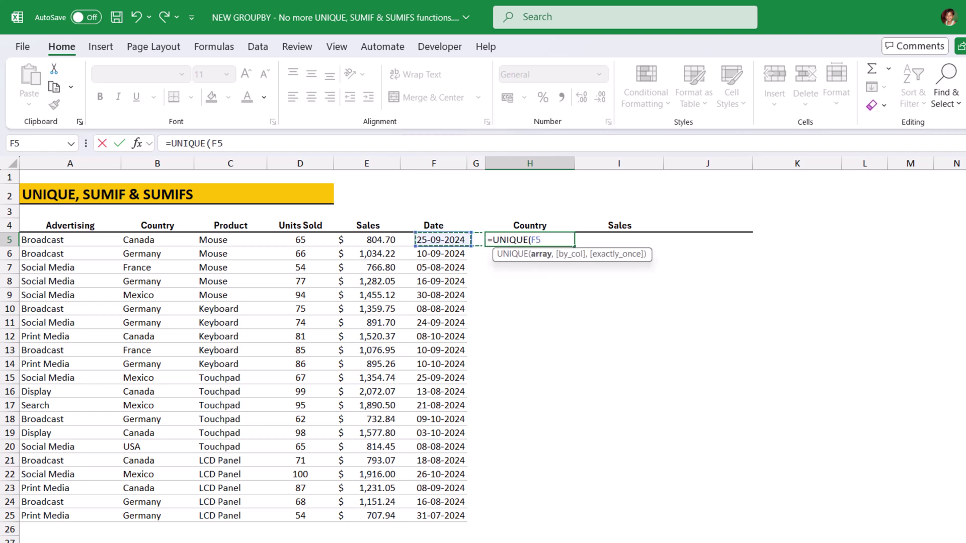
pyautogui.press('Left')
pyautogui.press('Left')
pyautogui.press('Left')
pyautogui.press('Left')
pyautogui.hotkey('ctrl', 'shift', 'Down')
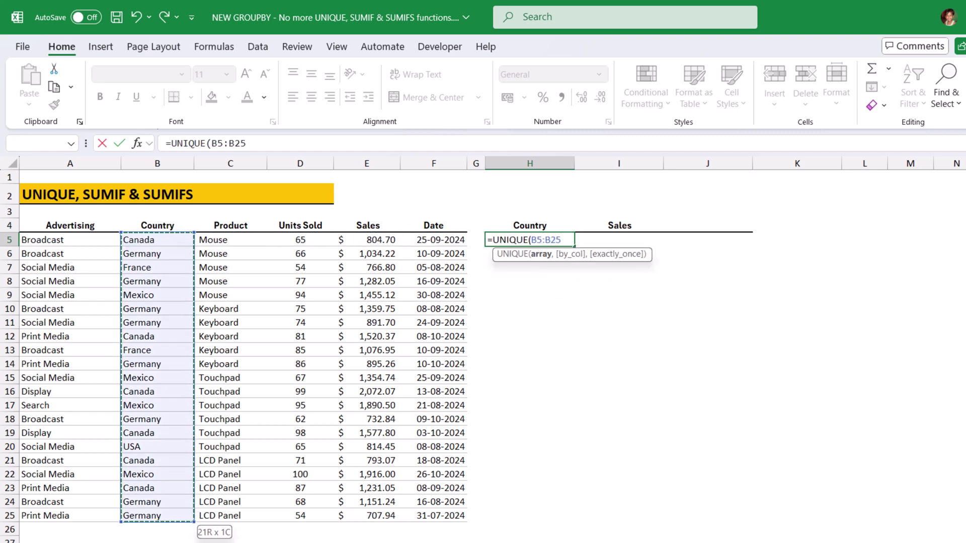
pyautogui.write(')')
pyautogui.press('Return')
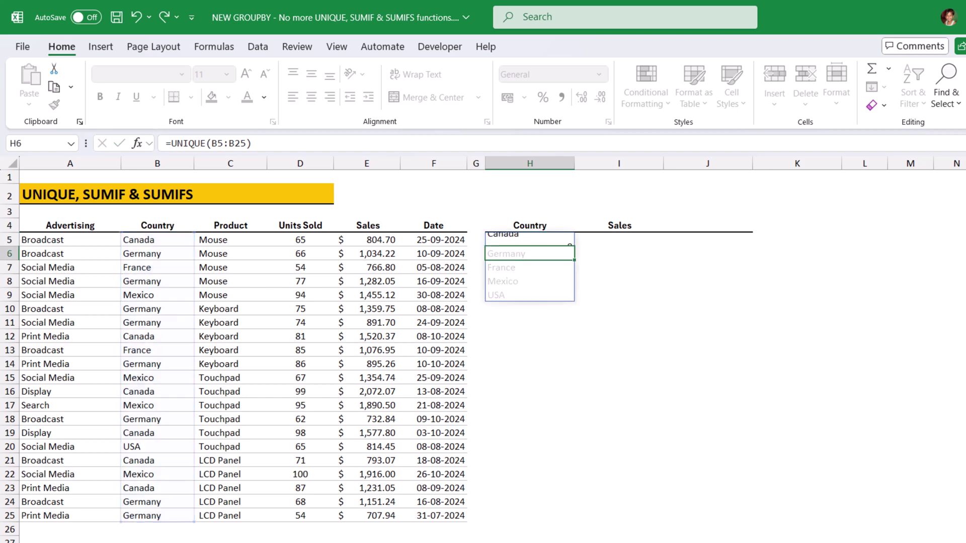
pyautogui.press('Up')
# Step: Enter =SUMIF($B$5:$B$25,H5,$E$5:$E$25) in I5 to total Canada's sales
pyautogui.press('Right')
pyautogui.write('=sumi')
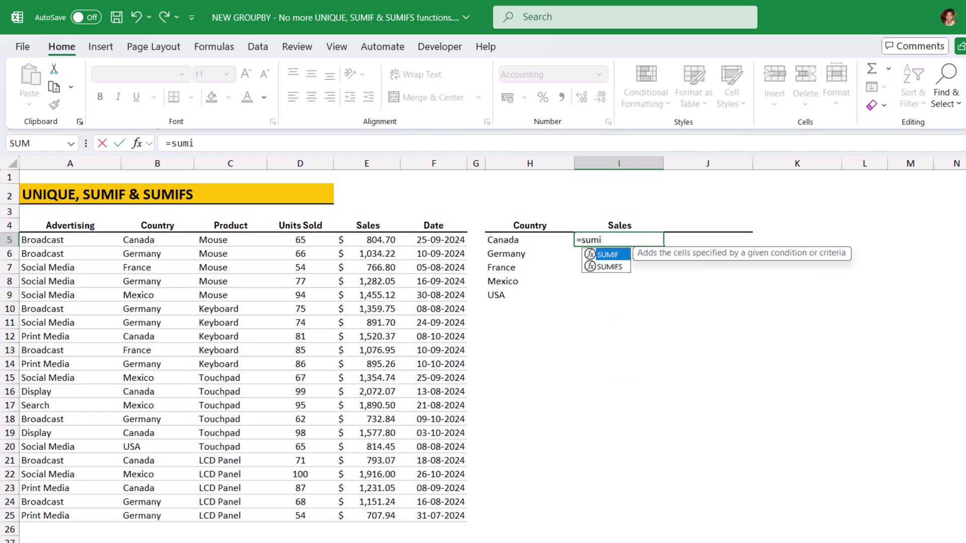
pyautogui.press('Tab')
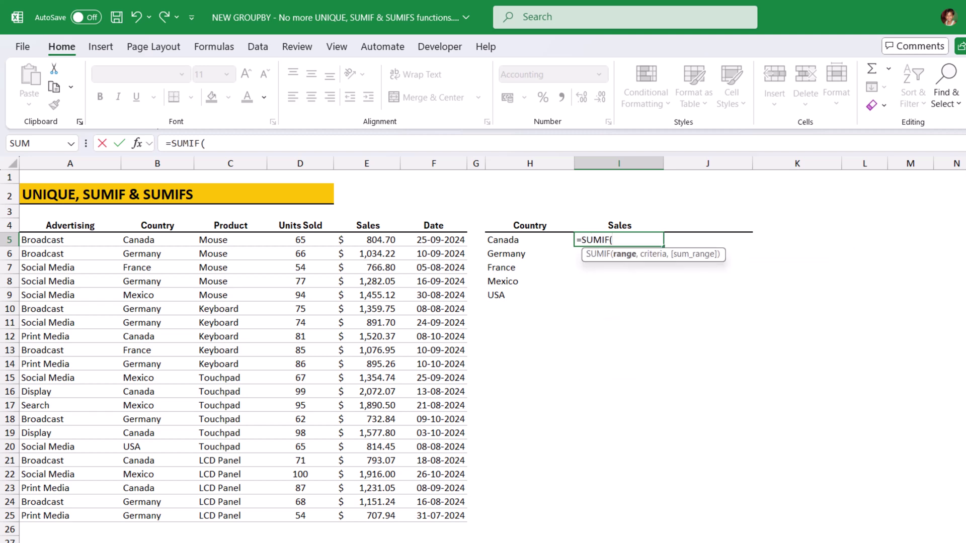
pyautogui.press('Left')
pyautogui.press('Left')
pyautogui.press('Left')
pyautogui.press('Left')
pyautogui.press('Left')
pyautogui.press('Left')
pyautogui.press('Left')
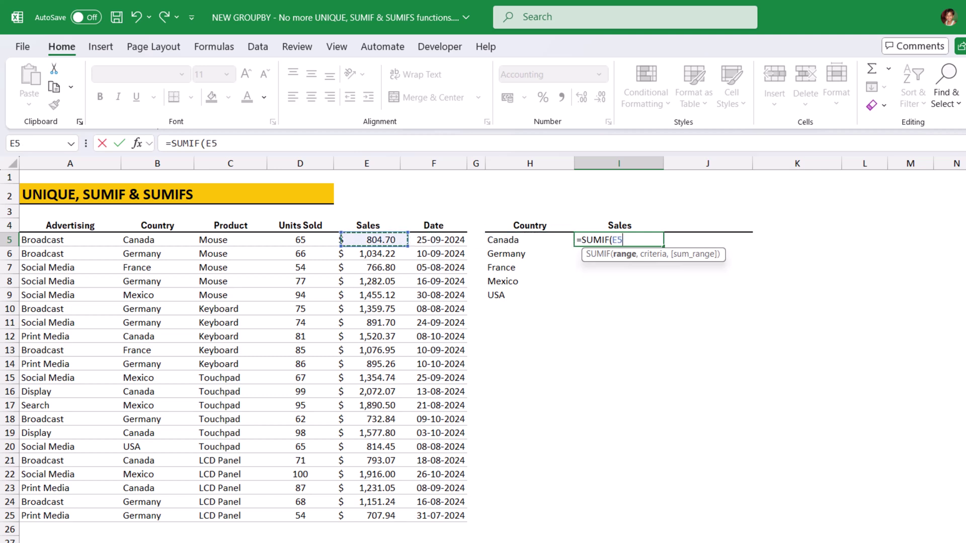
pyautogui.hotkey('ctrl', 'shift', 'Down')
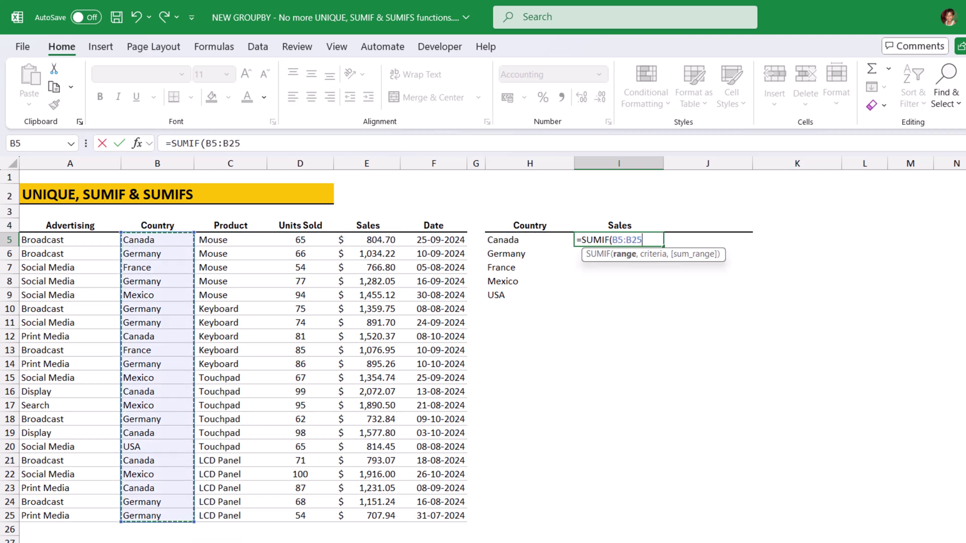
pyautogui.press('F4')
pyautogui.write(',')
pyautogui.press('Left')
pyautogui.write(',')
pyautogui.press('Left')
pyautogui.press('Left')
pyautogui.press('Left')
pyautogui.press('Left')
pyautogui.hotkey('ctrl', 'shift', 'Down')
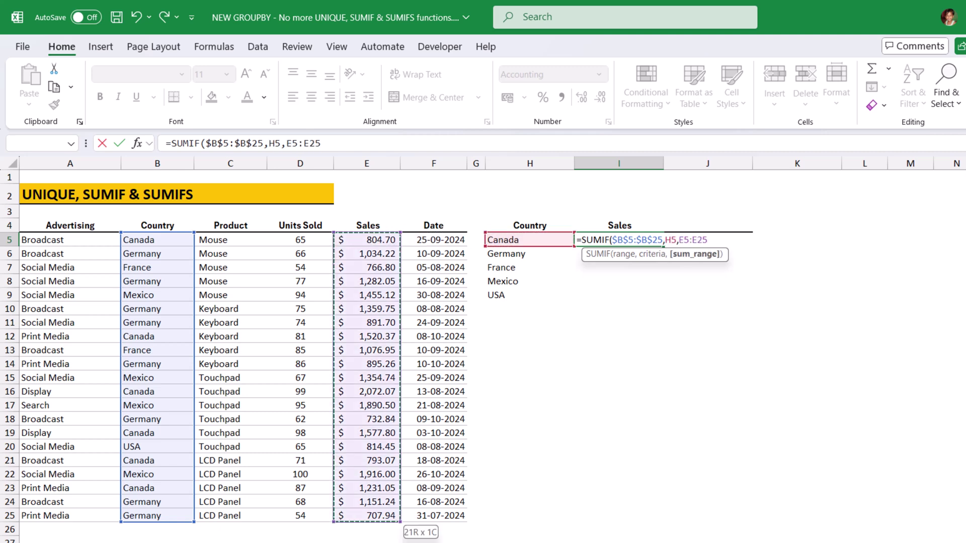
pyautogui.press('F4')
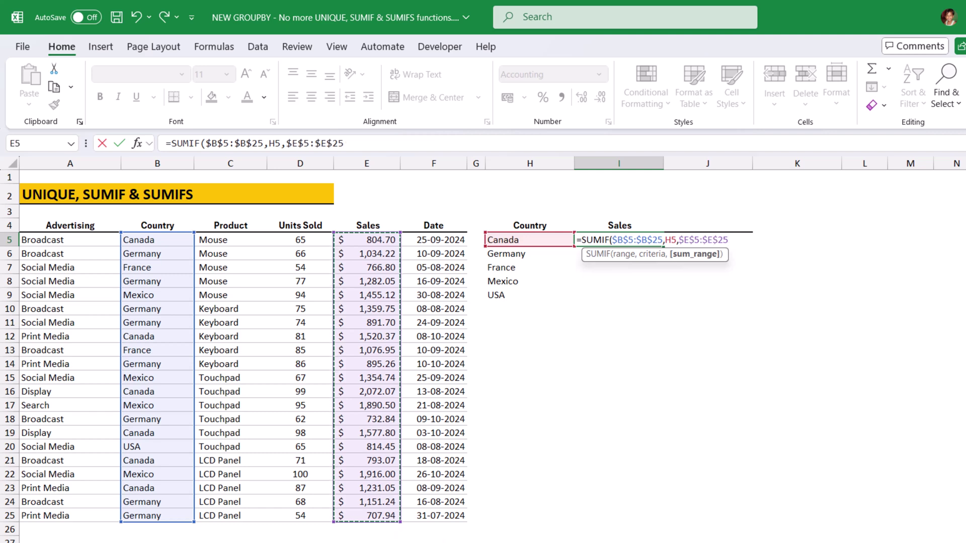
pyautogui.write(')')
pyautogui.press('Return')
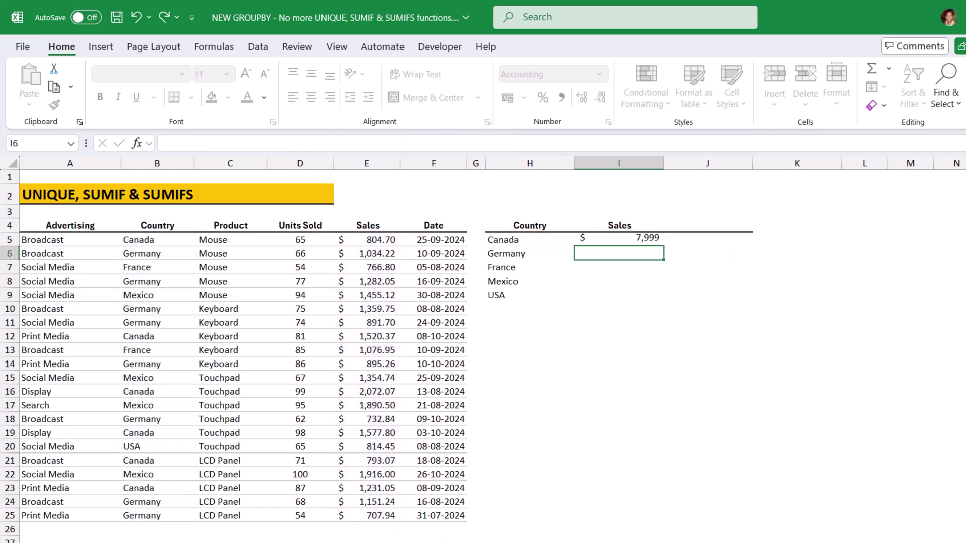
# Step: Copy the SUMIF formula down I5:I9 so every country gets a sales total
pyautogui.click(619, 240)
pyautogui.hotkey('ctrl', 'c')
pyautogui.hotkey('shift', 'Down')
pyautogui.hotkey('shift', 'Down')
pyautogui.hotkey('shift', 'Down')
pyautogui.hotkey('shift', 'Down')
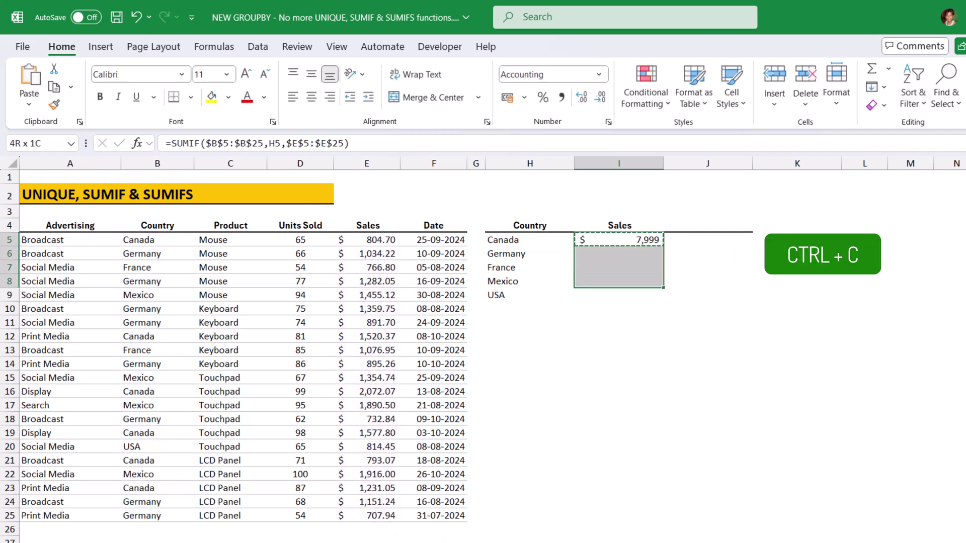
pyautogui.hotkey('ctrl', 'v')
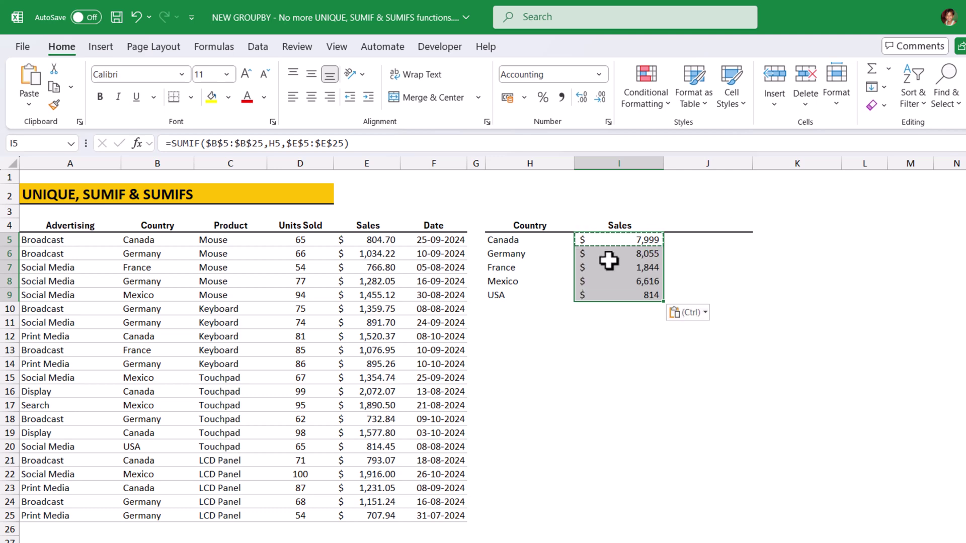
pyautogui.press('Escape')
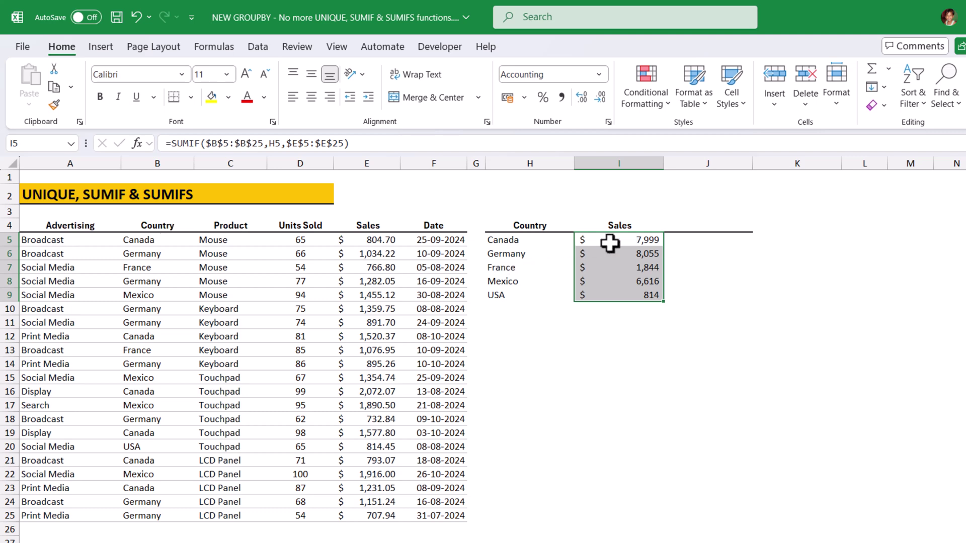
# Step: Clear the Sales header and totals in I4:I9 and the country list in H5
pyautogui.click(633, 224)
pyautogui.moveTo(632, 225); pyautogui.dragTo(638, 296)
pyautogui.press('Delete')
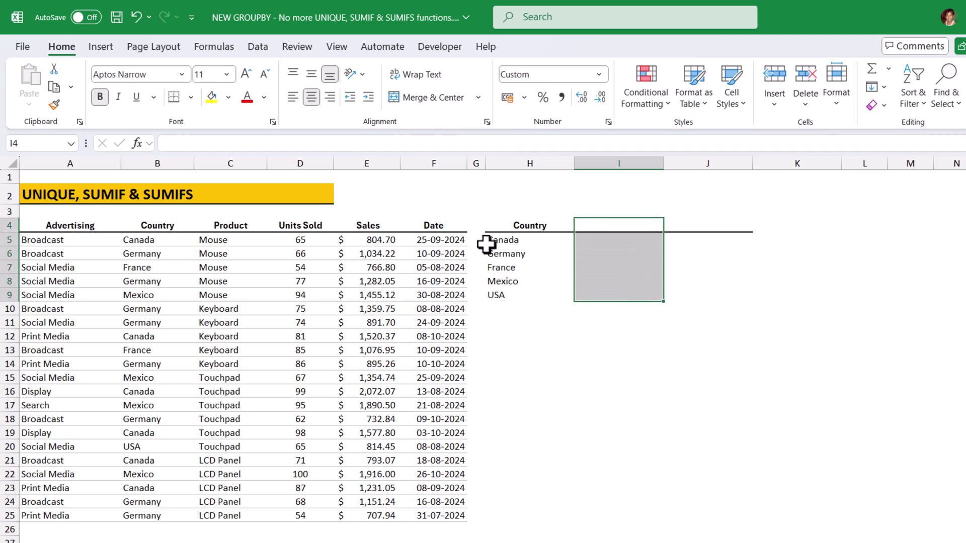
pyautogui.click(515, 244)
pyautogui.press('Delete')
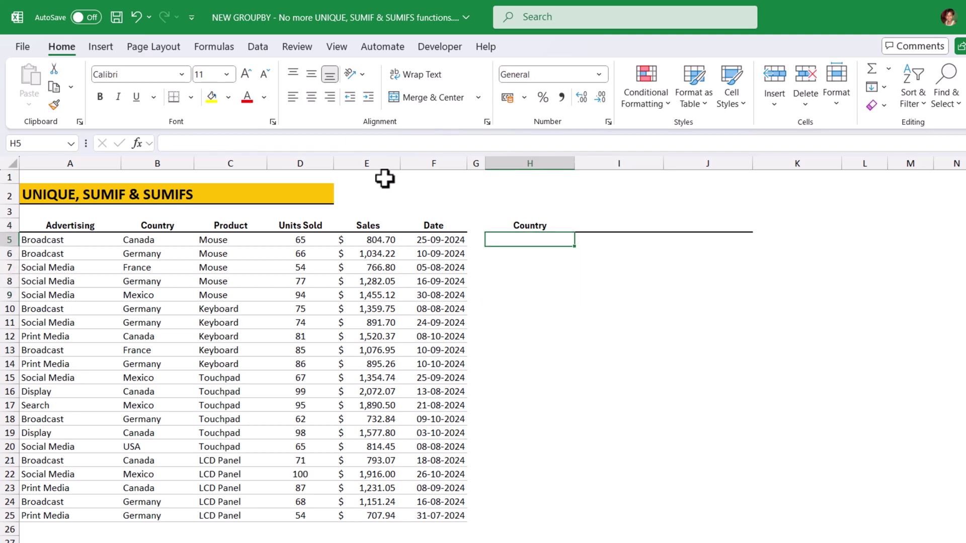
# Step: Copy the Product and Sales headers into I4:J4
pyautogui.click(230, 224)
pyautogui.keyDown('ctrl'); pyautogui.click(377, 223); pyautogui.keyUp('ctrl')
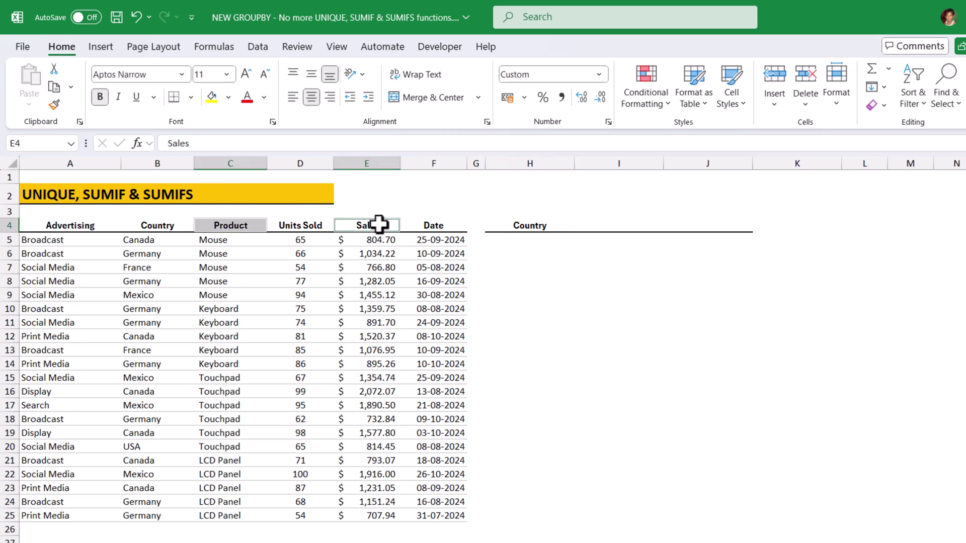
pyautogui.hotkey('ctrl', 'c')
pyautogui.click(614, 224)
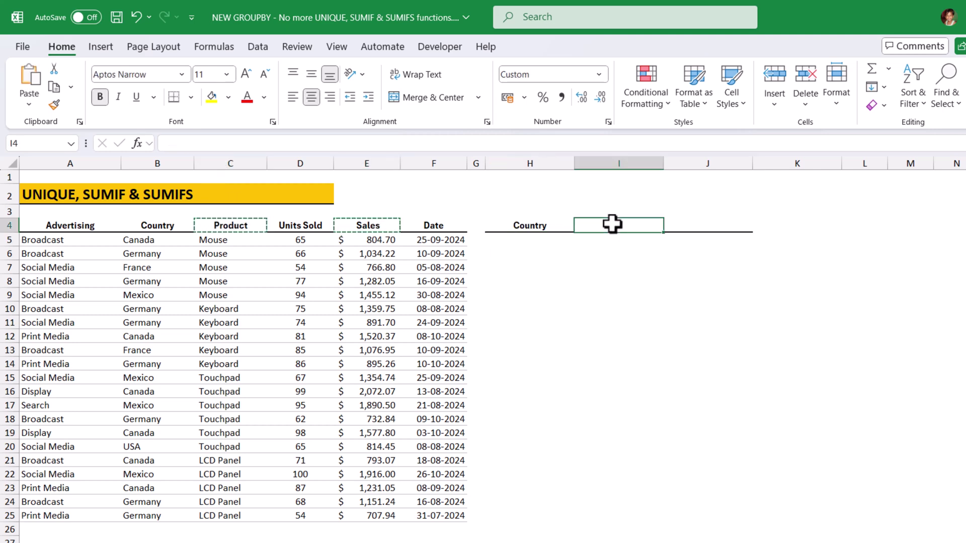
pyautogui.hotkey('ctrl', 'v')
pyautogui.press('Escape')
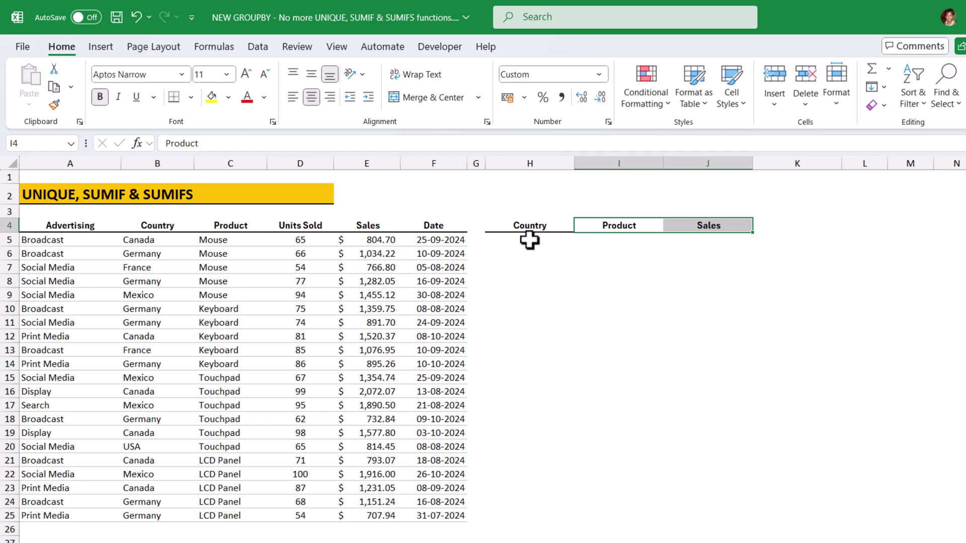
# Step: Enter =UNIQUE(B5:C25) in H5 to spill the 14 unique Country and Product pairs
pyautogui.click(529, 240)
pyautogui.write('=uni')
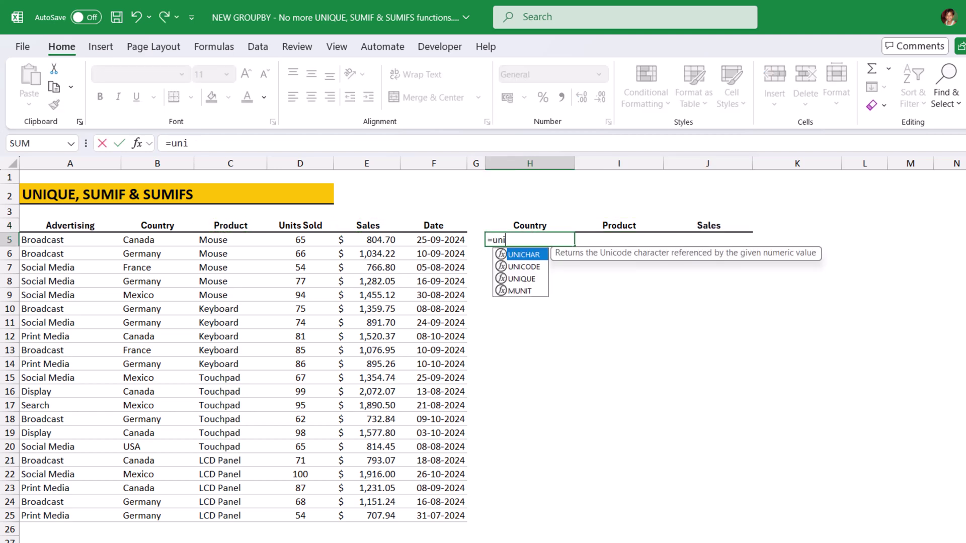
pyautogui.press('Down')
pyautogui.press('Down')
pyautogui.press('Tab')
pyautogui.press('Left')
pyautogui.press('Left')
pyautogui.press('Left')
pyautogui.press('Left')
pyautogui.press('Left')
pyautogui.press('Left')
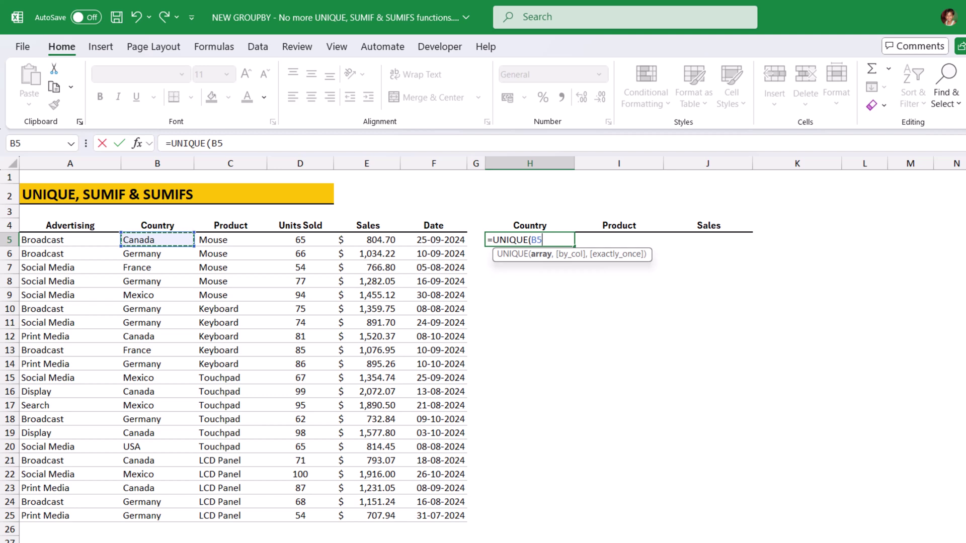
pyautogui.hotkey('shift', 'Right')
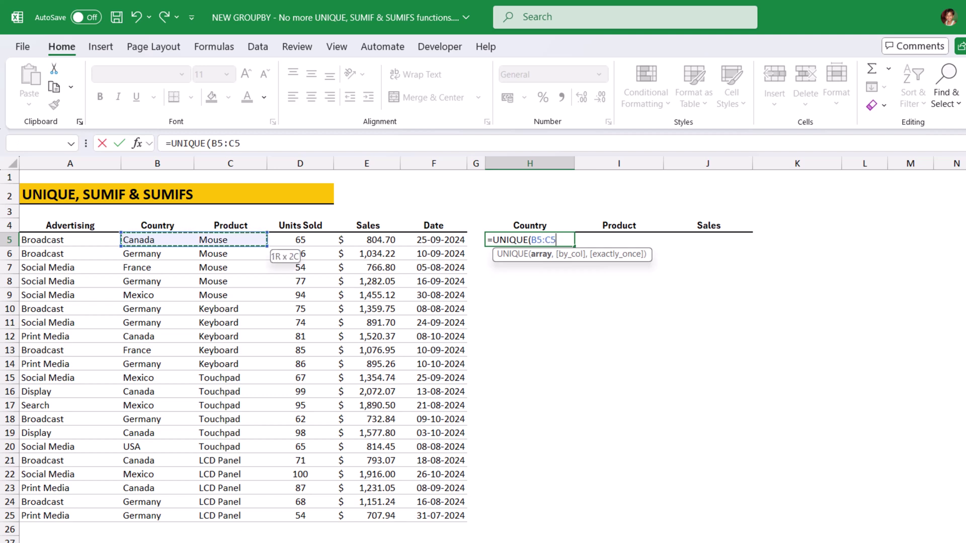
pyautogui.hotkey('ctrl', 'shift', 'Down')
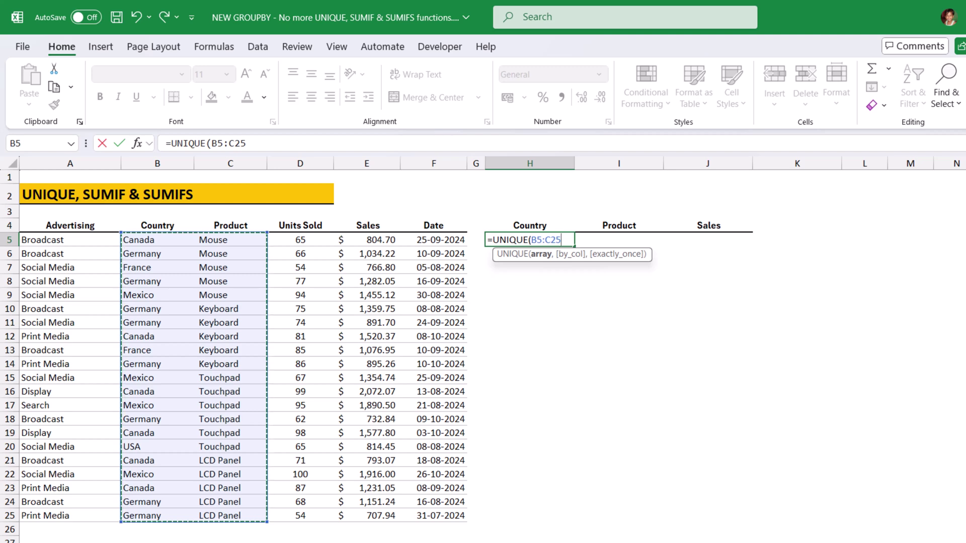
pyautogui.write(')')
pyautogui.press('Return')
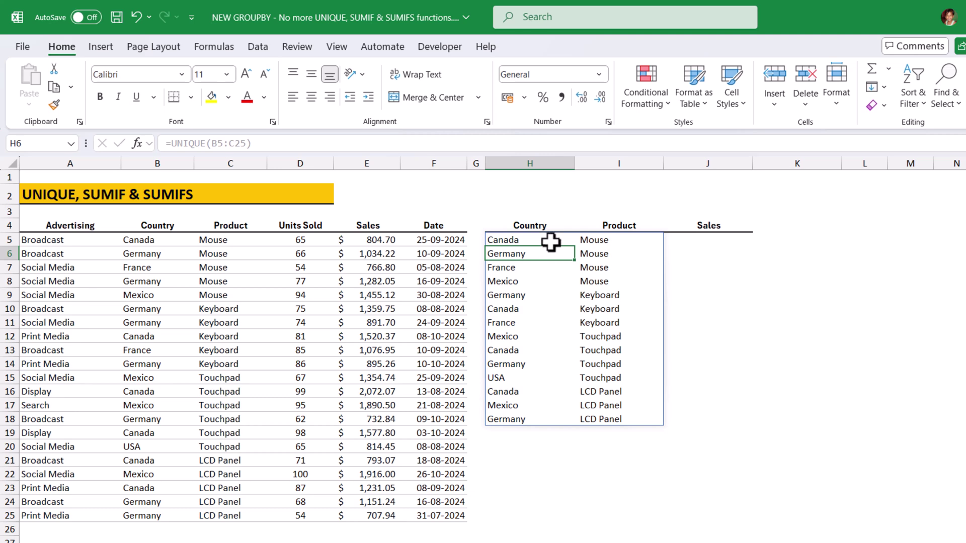
# Step: Start a SUMIFS in J5 summing $E$5:$E$25 where $B$5:$B$25 matches H5
pyautogui.click(696, 241)
pyautogui.write('=sumifs')
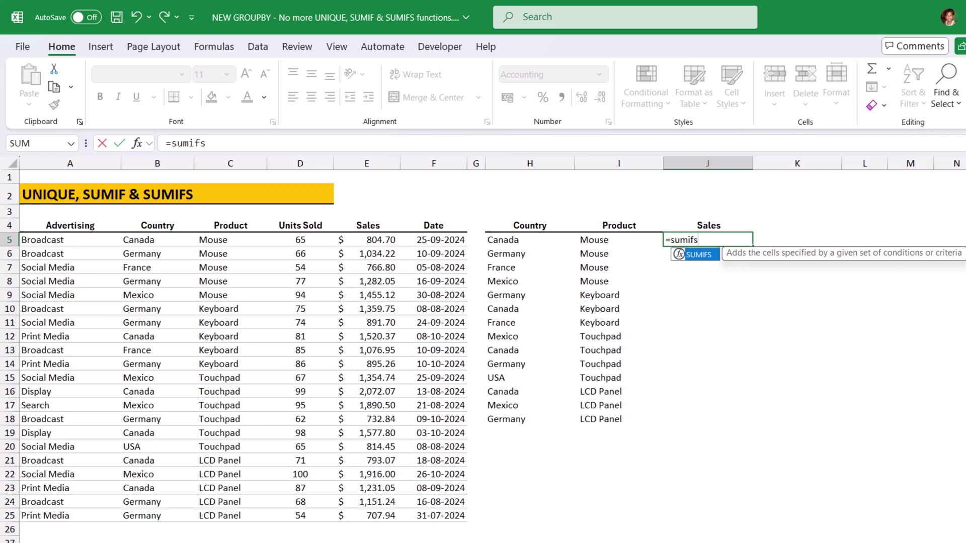
pyautogui.press('Tab')
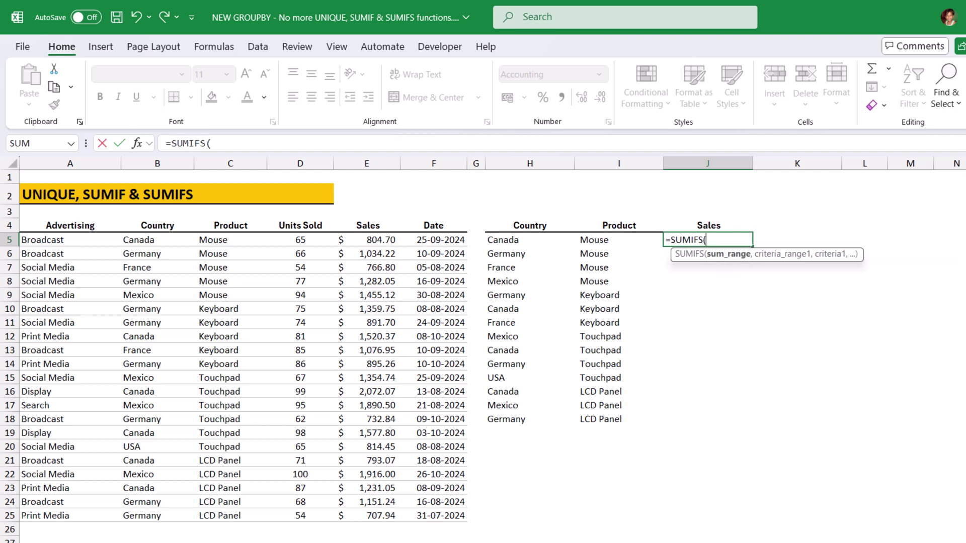
pyautogui.click(367, 240)
pyautogui.moveTo(367, 240); pyautogui.dragTo(366, 516)
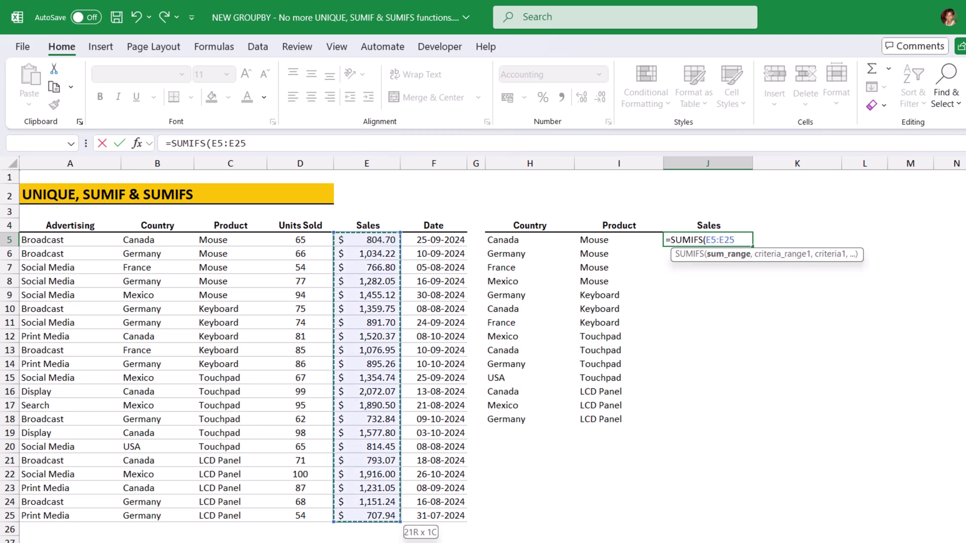
pyautogui.press('F4')
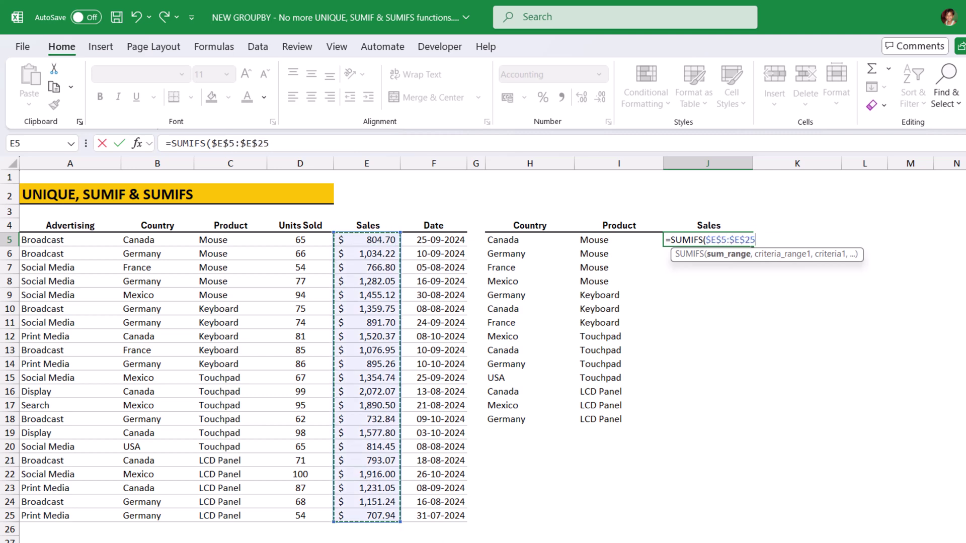
pyautogui.write(',')
pyautogui.press('Left')
pyautogui.press('Left')
pyautogui.press('Left')
pyautogui.press('Left')
pyautogui.press('Left')
pyautogui.press('Left')
pyautogui.press('Left')
pyautogui.press('Left')
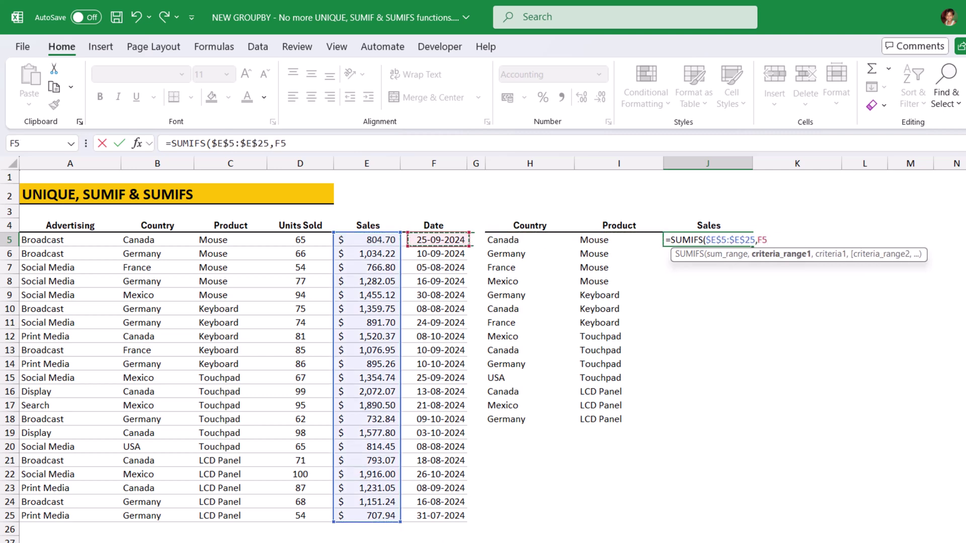
pyautogui.hotkey('ctrl', 'shift', 'Down')
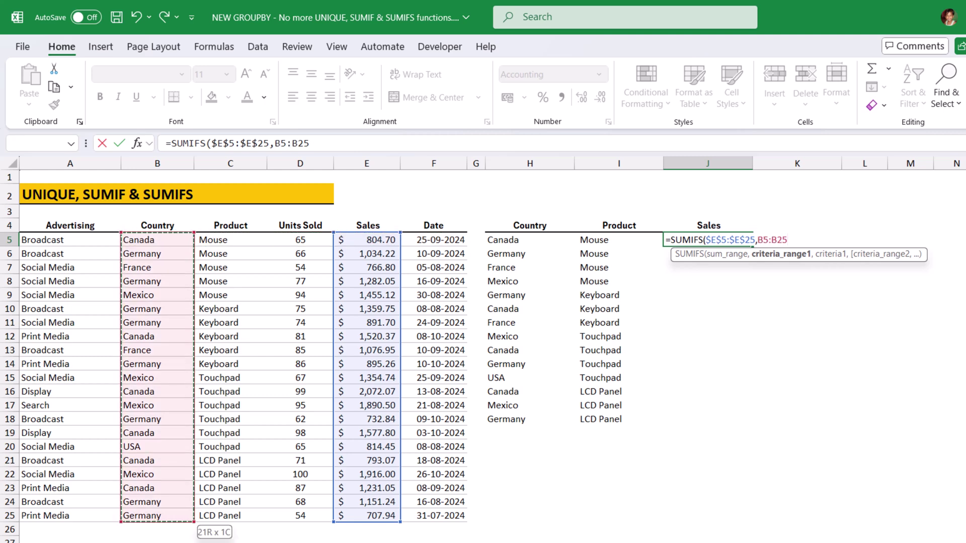
pyautogui.press('F4')
pyautogui.write(',')
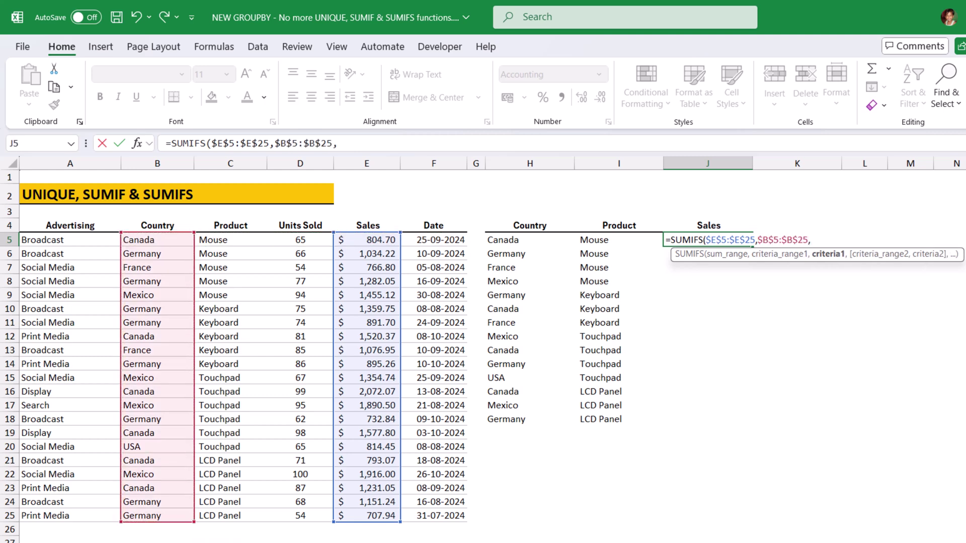
pyautogui.press('Left')
pyautogui.press('Left')
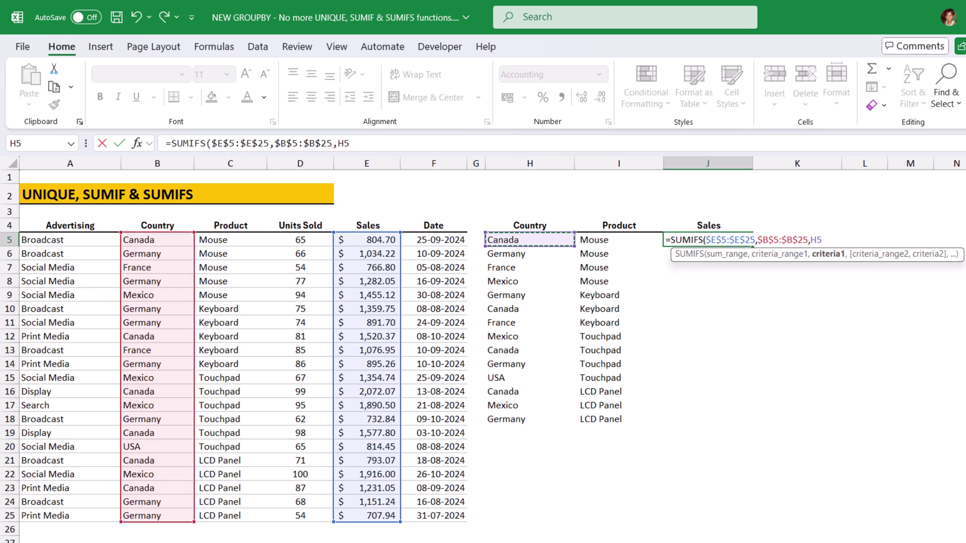
# Step: Add the $C$5:$C$25 = I5 product criterion ($805 for Canada–Mouse), then copy J5 for the column
pyautogui.write(',')
pyautogui.press('Left')
pyautogui.press('Left')
pyautogui.press('Left')
pyautogui.press('Left')
pyautogui.press('Left')
pyautogui.press('Left')
pyautogui.press('Left')
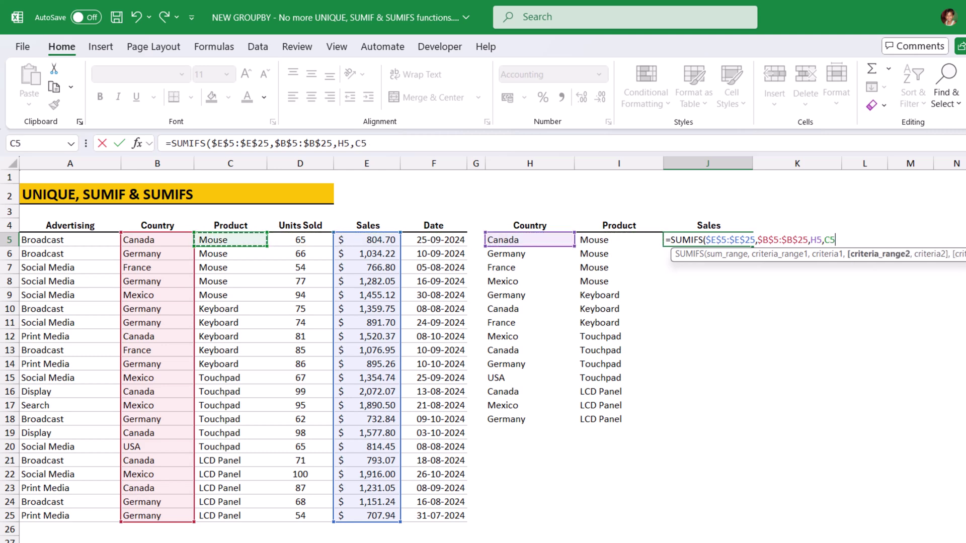
pyautogui.hotkey('ctrl', 'shift', 'Down')
pyautogui.press('F4')
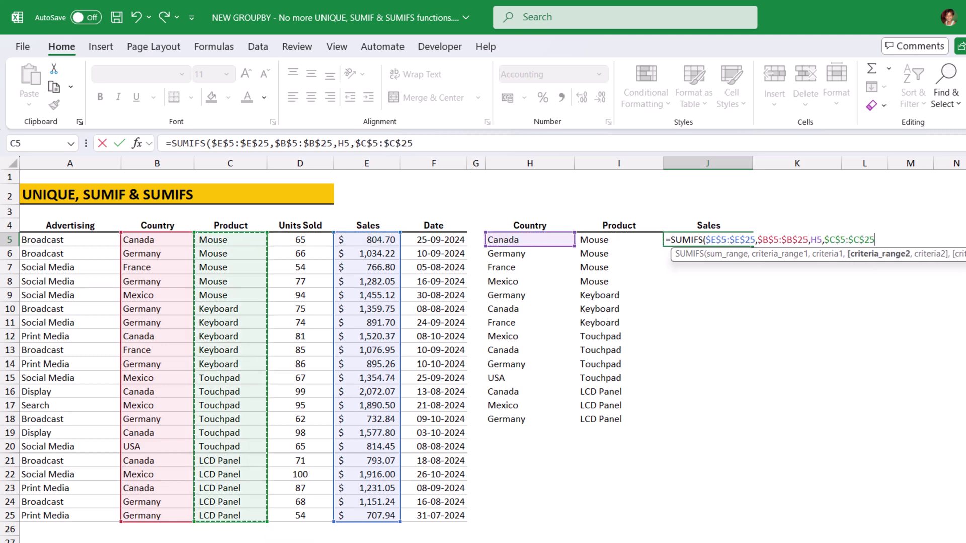
pyautogui.write(',')
pyautogui.press('Left')
pyautogui.press('Left')
pyautogui.press('Right')
pyautogui.write(')')
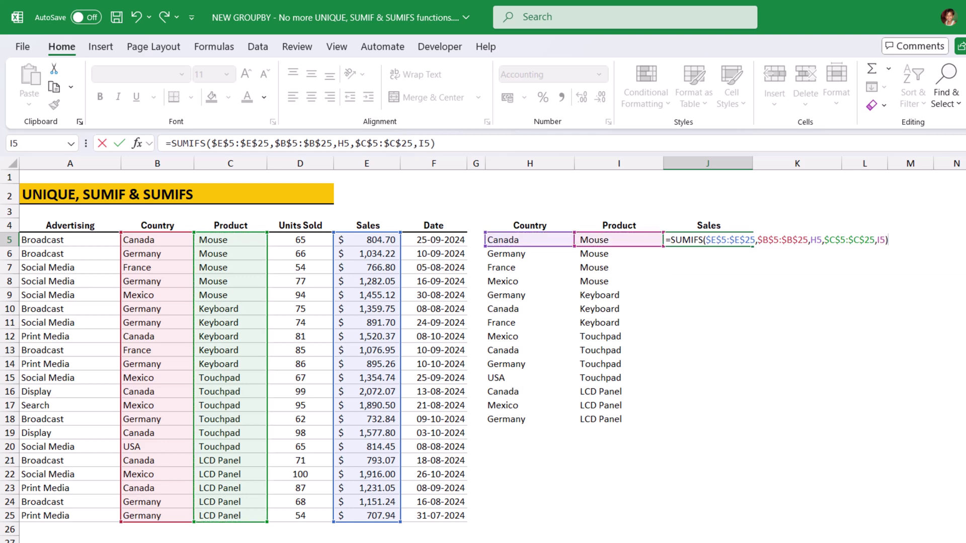
pyautogui.press('Return')
pyautogui.press('Up')
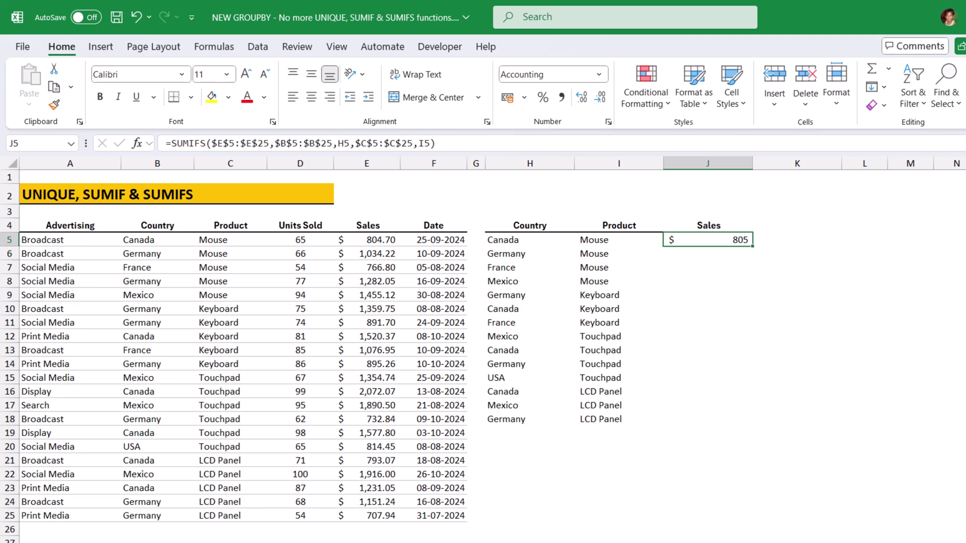
pyautogui.hotkey('ctrl', 'c')
pyautogui.hotkey('shift', 'Down')
pyautogui.hotkey('shift', 'Down')
pyautogui.hotkey('shift', 'Down')
pyautogui.hotkey('shift', 'Down')
pyautogui.hotkey('shift', 'Down')
pyautogui.hotkey('shift', 'Down')
pyautogui.hotkey('shift', 'Down')
pyautogui.hotkey('shift', 'Down')
pyautogui.hotkey('shift', 'Down')
pyautogui.hotkey('shift', 'Down')
pyautogui.hotkey('shift', 'Down')
pyautogui.hotkey('shift', 'Down')
pyautogui.hotkey('shift', 'Down')
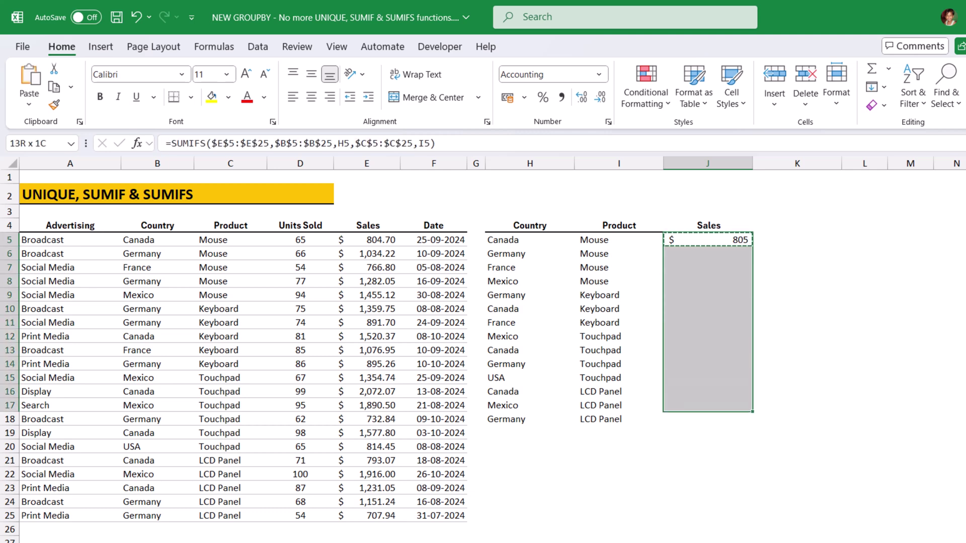
# Step: Paste the SUMIFS formula down J6:J18 to total all 14 Country and Product pairs
pyautogui.hotkey('ctrl', 'v')
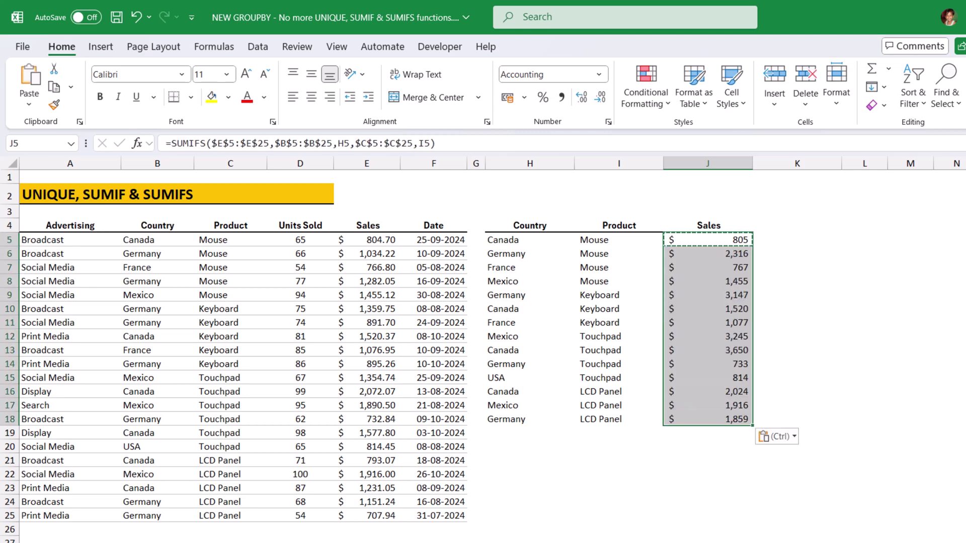
pyautogui.press('Escape')
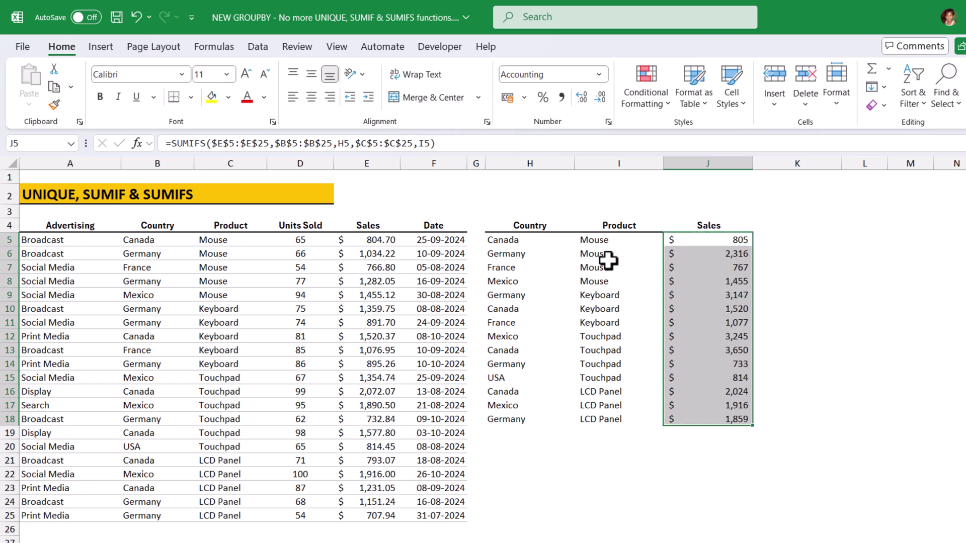
pyautogui.click(547, 227)
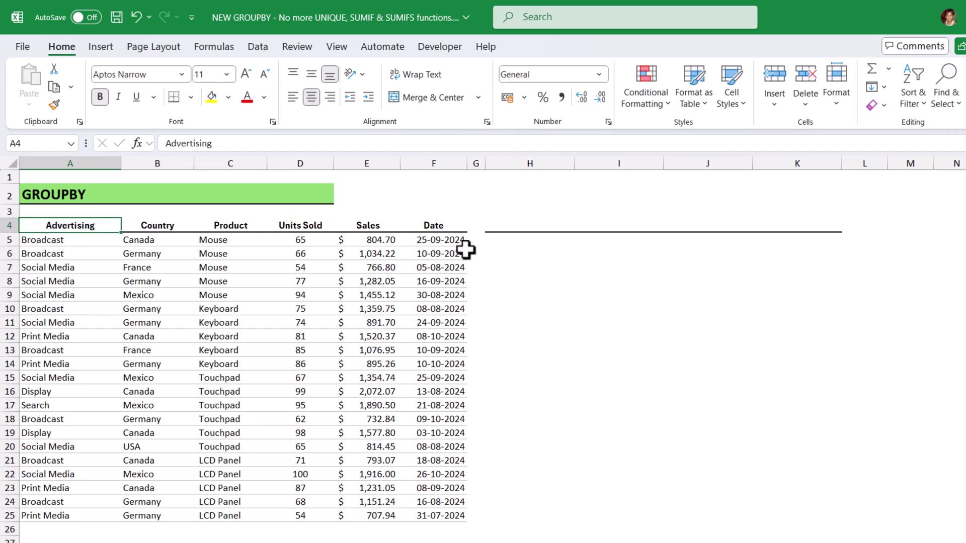
# Step: Begin a GROUPBY in H5 with Country B5:B25 as row fields and Sales E5:E25 as values
pyautogui.click(520, 239)
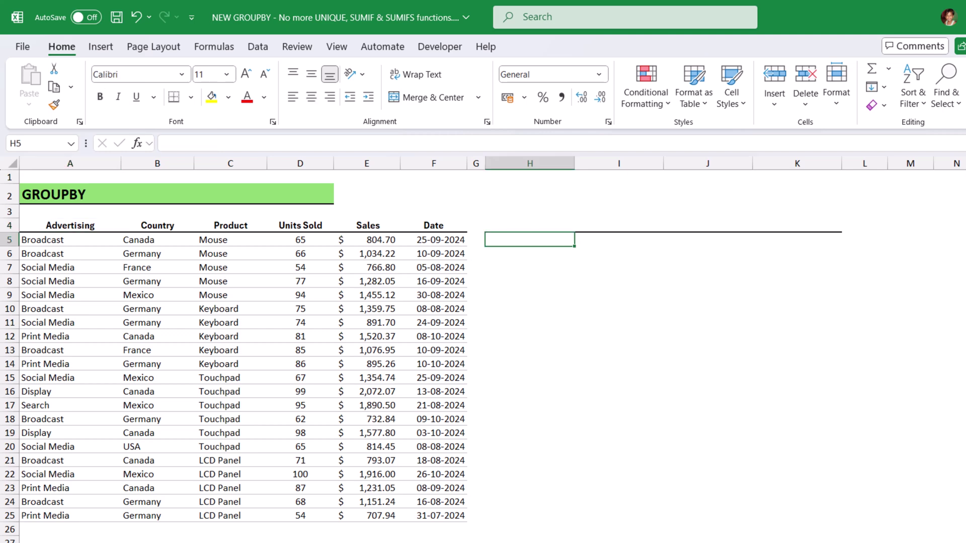
pyautogui.write('=grou')
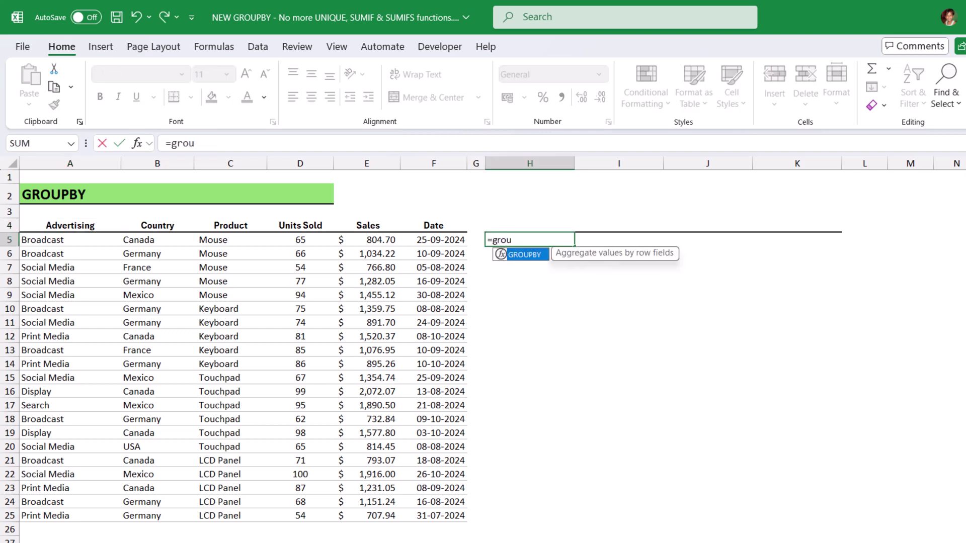
pyautogui.press('Tab')
pyautogui.press('Left')
pyautogui.press('Left')
pyautogui.press('Left')
pyautogui.press('Left')
pyautogui.press('Left')
pyautogui.press('Left')
pyautogui.hotkey('ctrl', 'shift', 'Down')
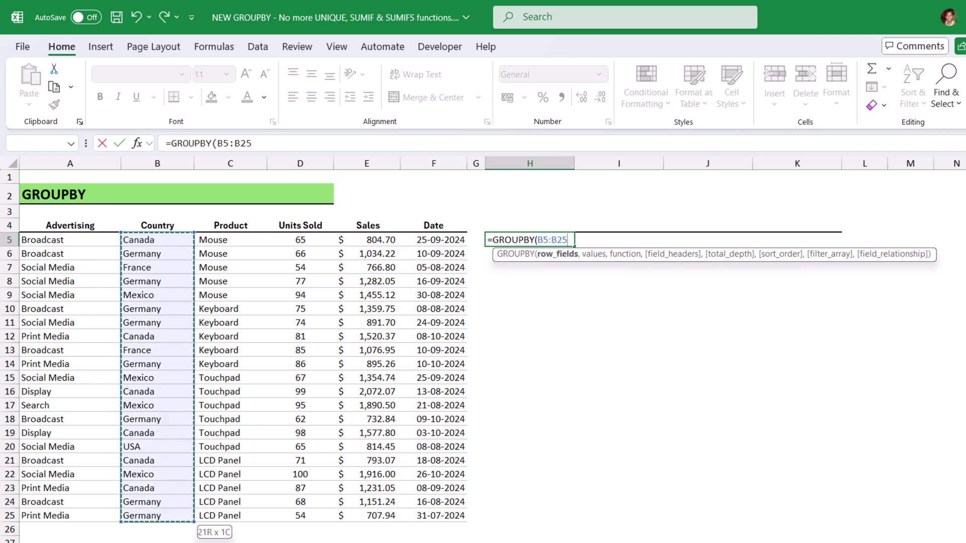
pyautogui.write(',')
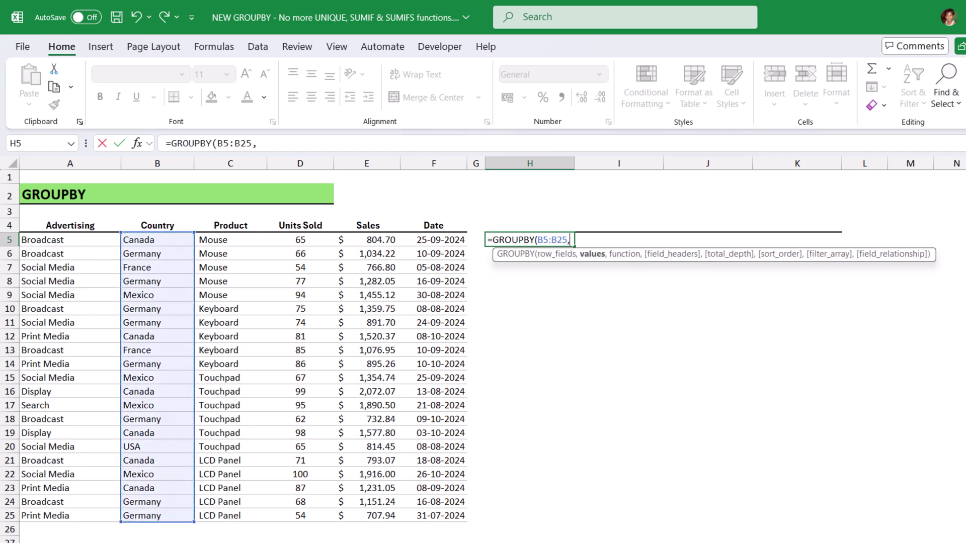
pyautogui.press('Left')
pyautogui.press('Left')
pyautogui.press('Left')
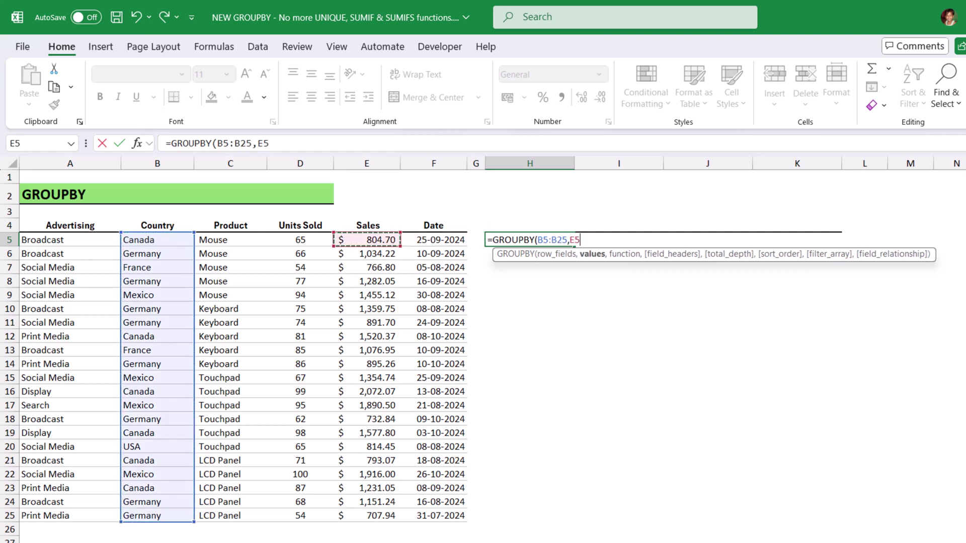
pyautogui.hotkey('ctrl', 'shift', 'Down')
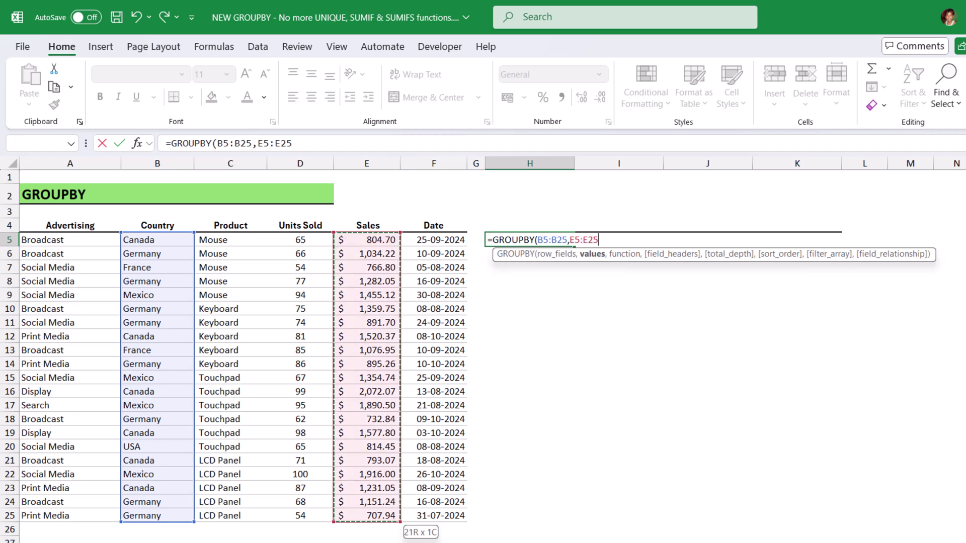
# Step: Pick SUM to complete =GROUPBY(B5:B25,E5:E25,SUM), ending in a 25,329 grand total
pyautogui.write(',')
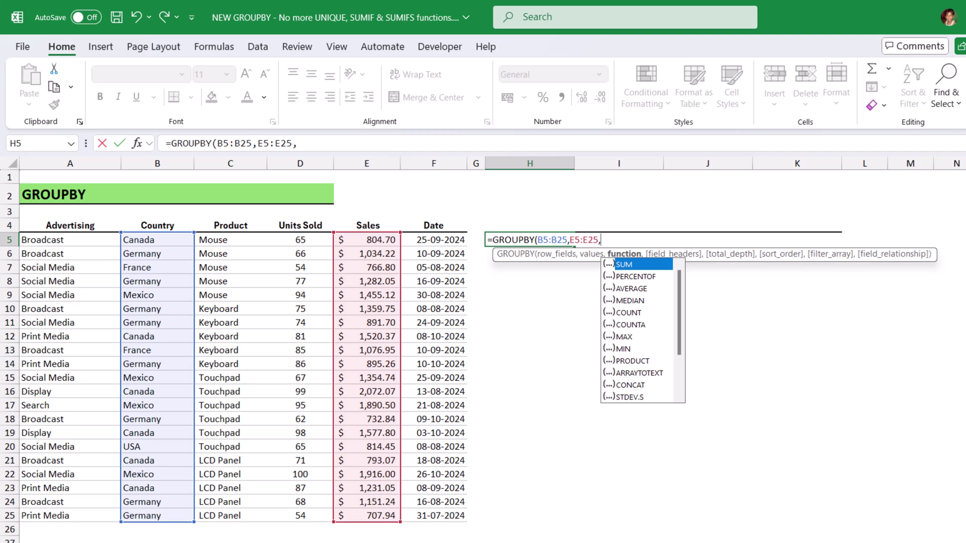
pyautogui.press('Down')
pyautogui.press('Down')
pyautogui.press('Down')
pyautogui.press('Down')
pyautogui.press('Down')
pyautogui.press('Down')
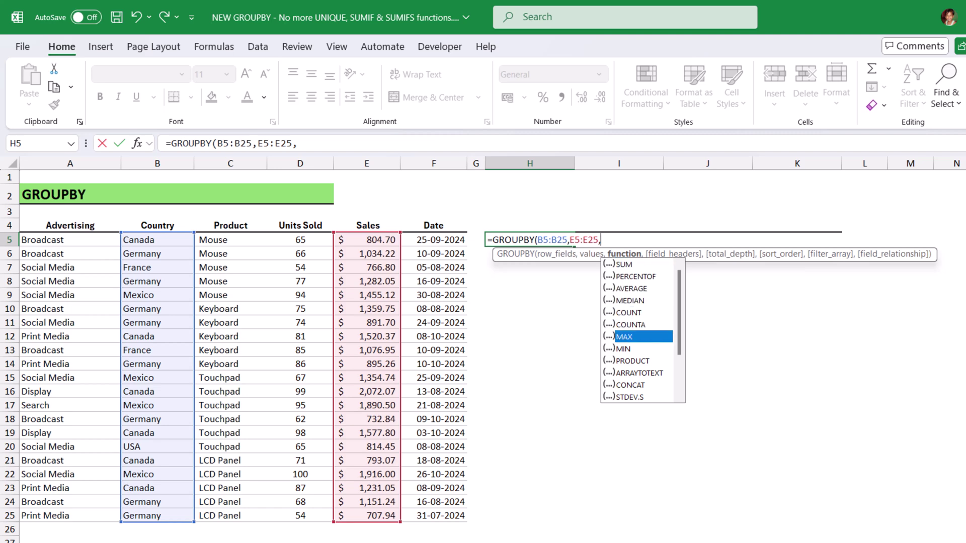
pyautogui.press('Down')
pyautogui.press('Down')
pyautogui.press('Down')
pyautogui.press('Down')
pyautogui.press('Down')
pyautogui.press('Down')
pyautogui.press('Down')
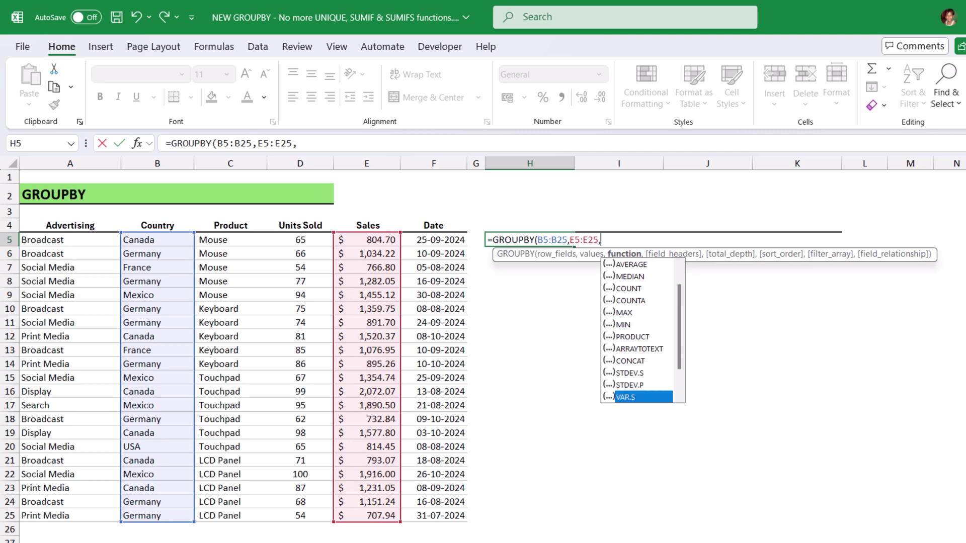
pyautogui.press('Up')
pyautogui.press('Up')
pyautogui.press('Up')
pyautogui.press('Up')
pyautogui.press('Up')
pyautogui.press('Up')
pyautogui.press('Up')
pyautogui.press('Up')
pyautogui.press('Up')
pyautogui.press('Up')
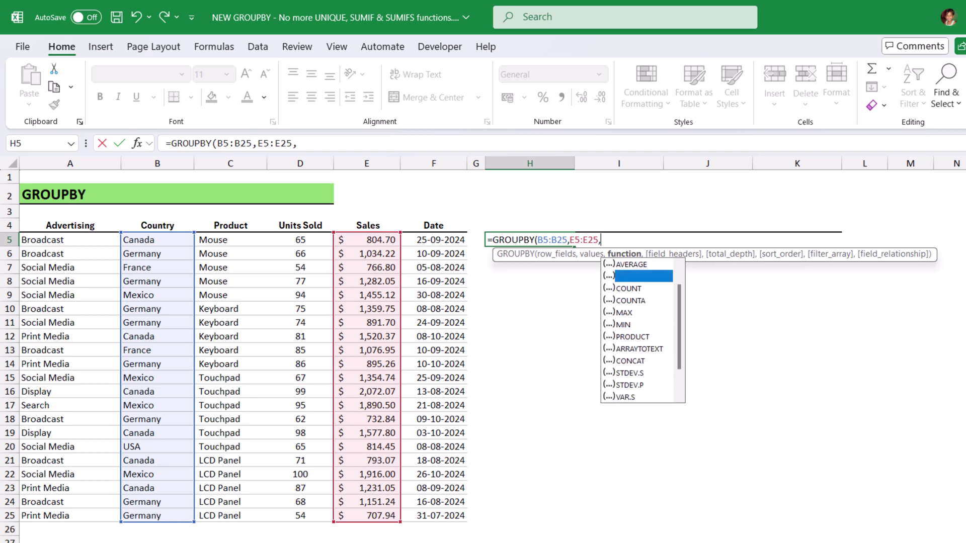
pyautogui.press('Up')
pyautogui.press('Up')
pyautogui.press('Up')
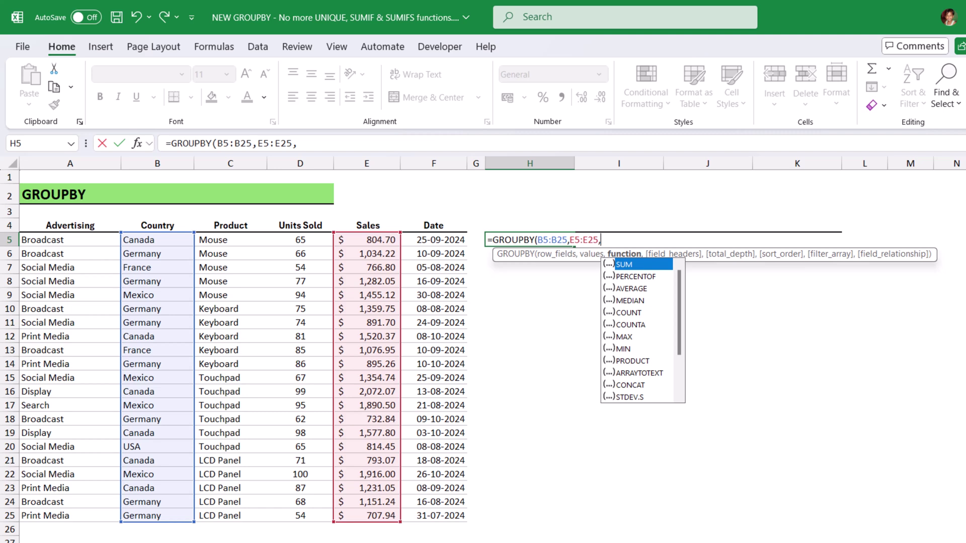
pyautogui.press('Tab')
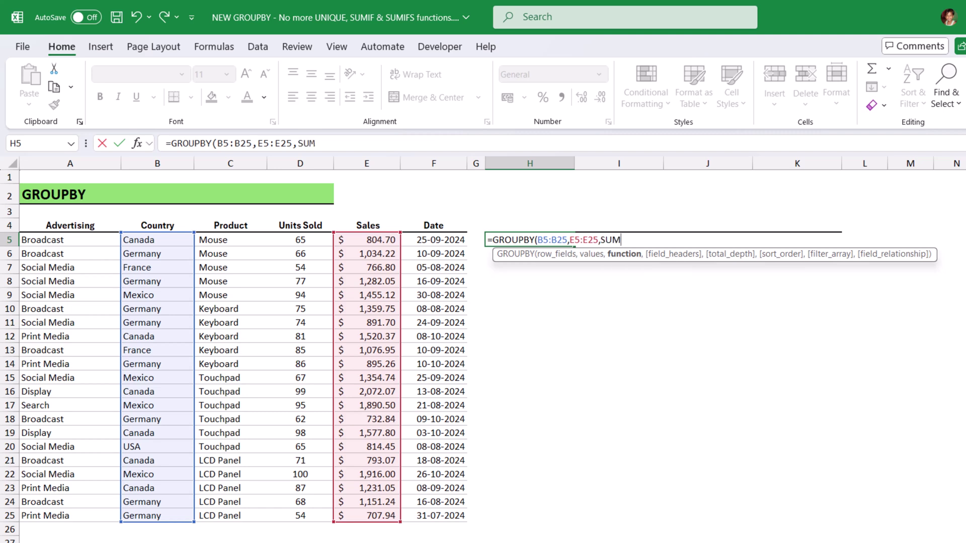
pyautogui.write(')')
pyautogui.press('Return')
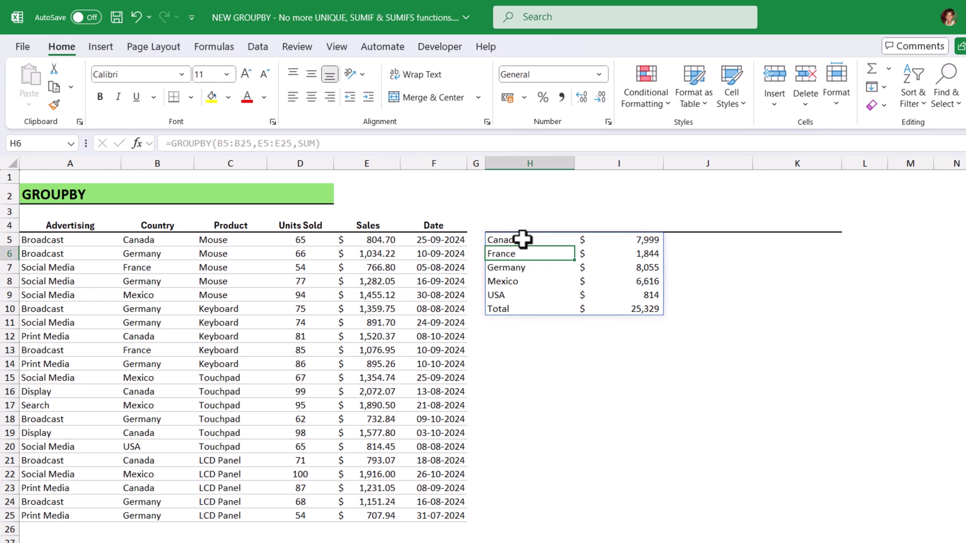
pyautogui.click(511, 308)
pyautogui.moveTo(511, 308); pyautogui.dragTo(616, 309)
# Step: Clear the H5 summary and start a GROUPBY in H4 over Country B4:B25 and Sales E4:E25
pyautogui.click(521, 238)
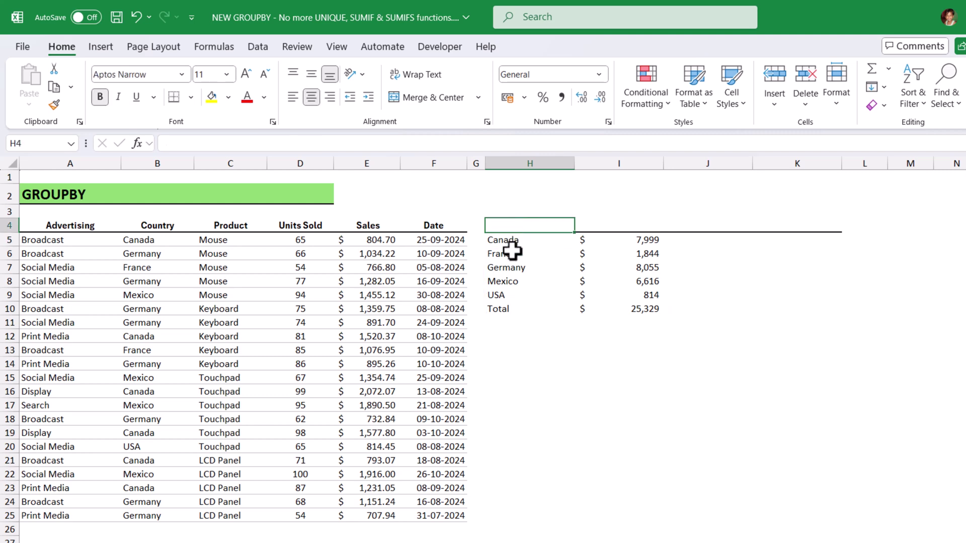
pyautogui.press('Delete')
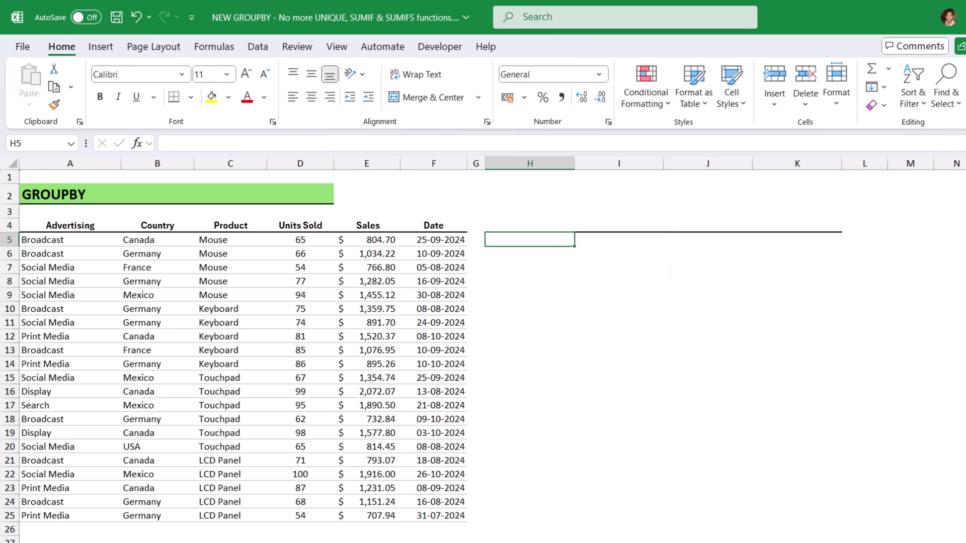
pyautogui.click(530, 225)
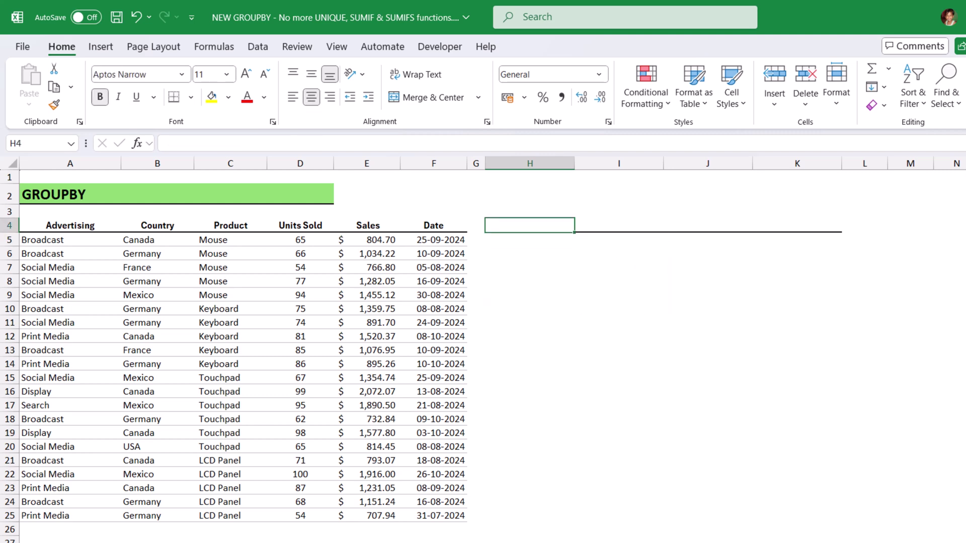
pyautogui.write('=group')
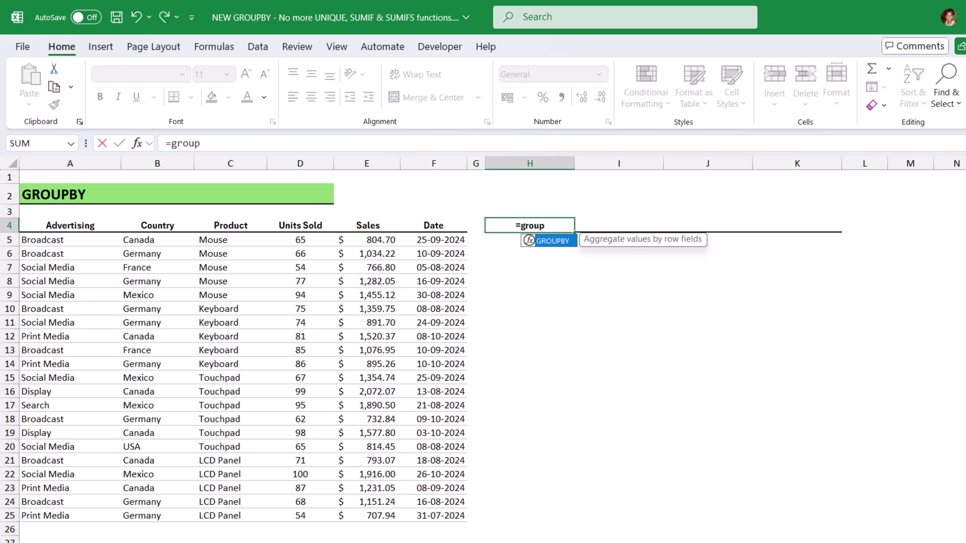
pyautogui.press('Tab')
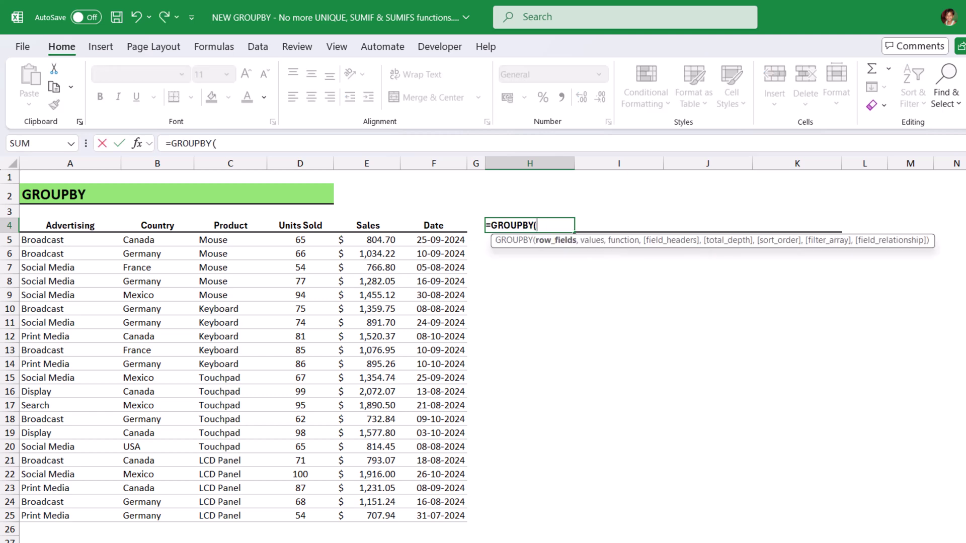
pyautogui.press('Left')
pyautogui.press('Left')
pyautogui.press('Left')
pyautogui.press('Left')
pyautogui.press('Left')
pyautogui.press('Left')
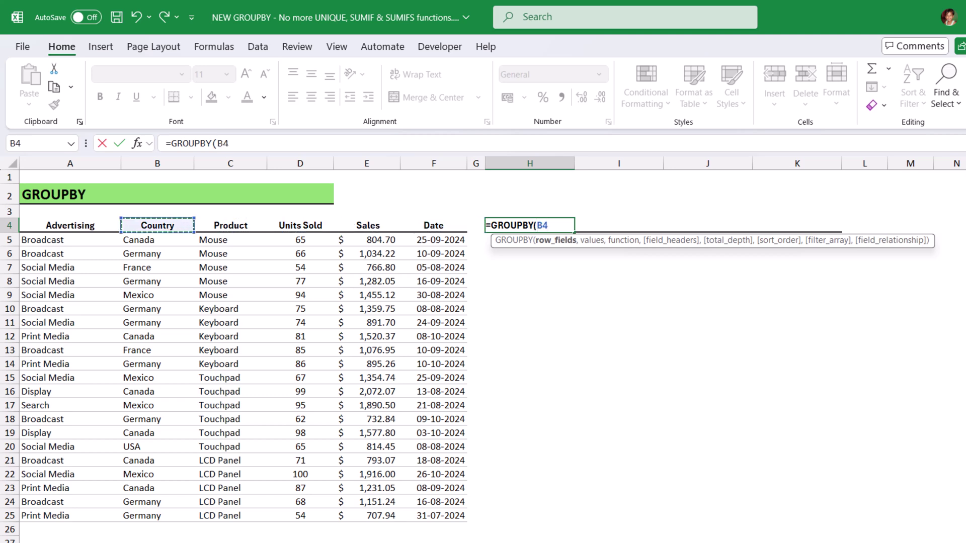
pyautogui.hotkey('ctrl', 'shift', 'Down')
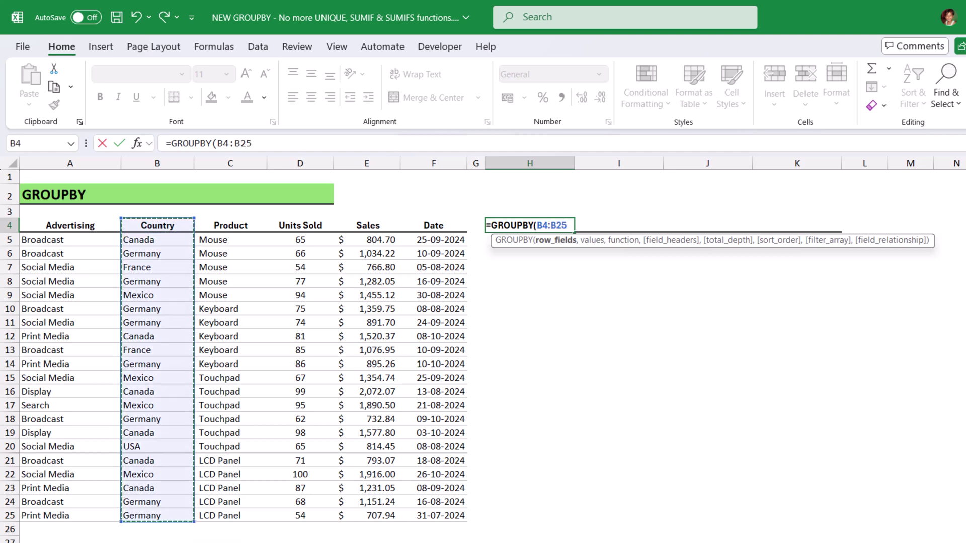
pyautogui.write(',')
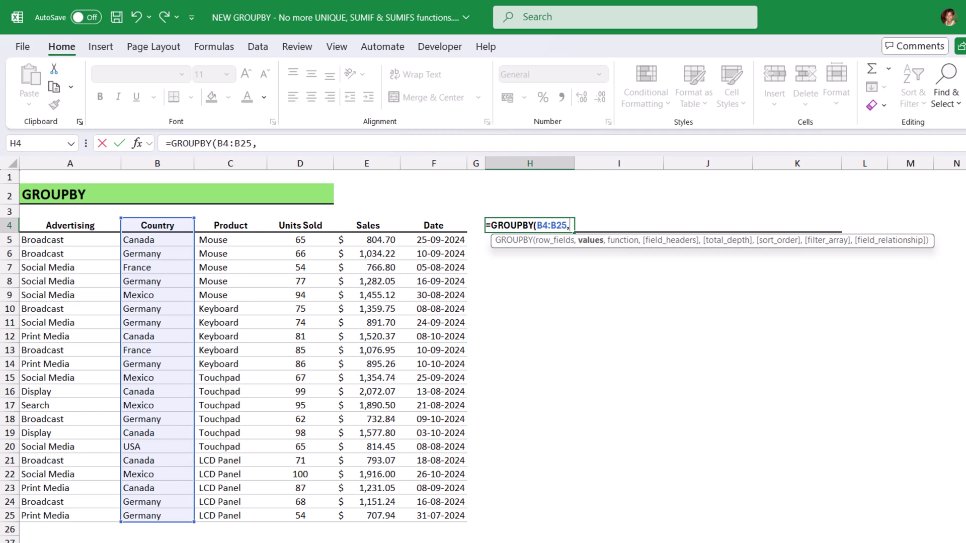
pyautogui.press('Left')
pyautogui.press('Left')
pyautogui.press('Left')
pyautogui.hotkey('ctrl', 'shift', 'Down')
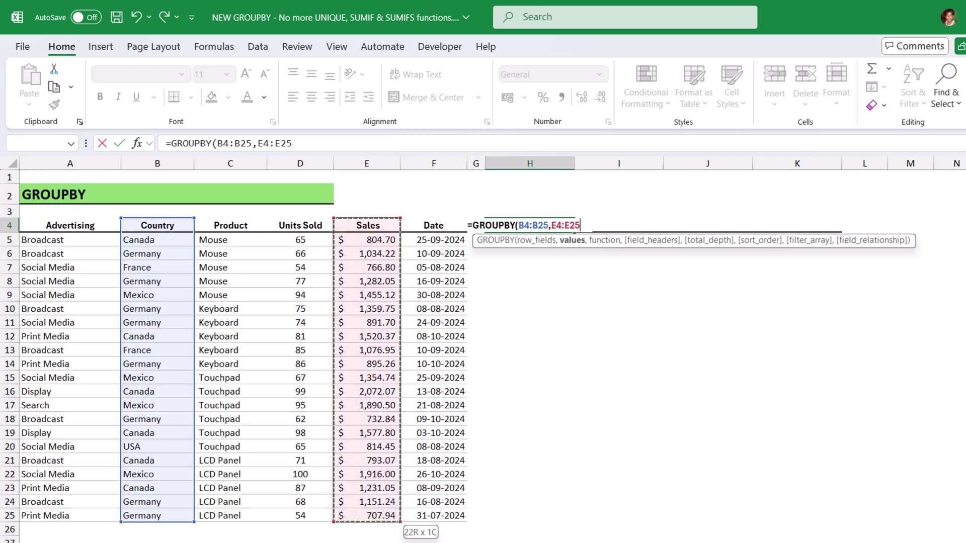
# Step: Finish with SUM and field headers '3 - Yes and show': =GROUPBY(B4:B25,E4:E25,SUM,3)
pyautogui.write(',')
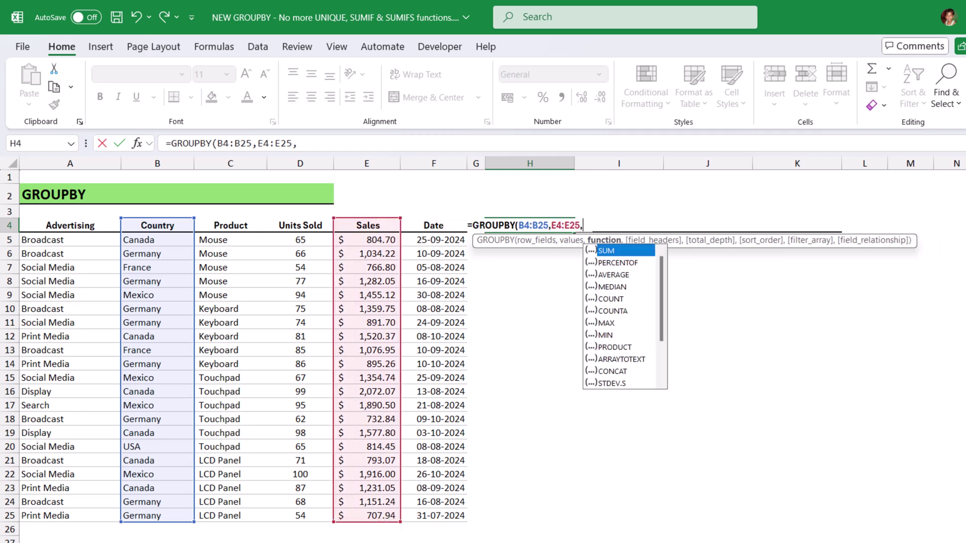
pyautogui.press('Tab')
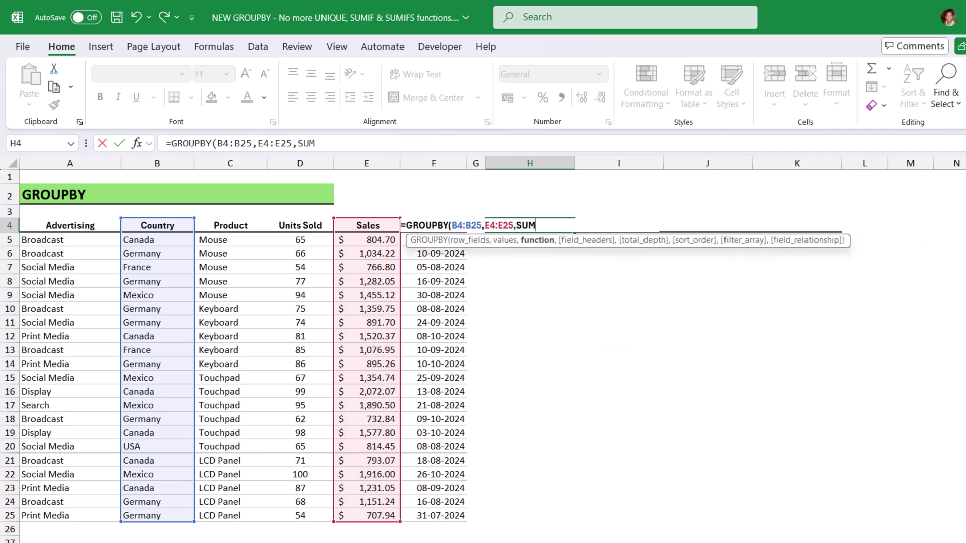
pyautogui.write(',')
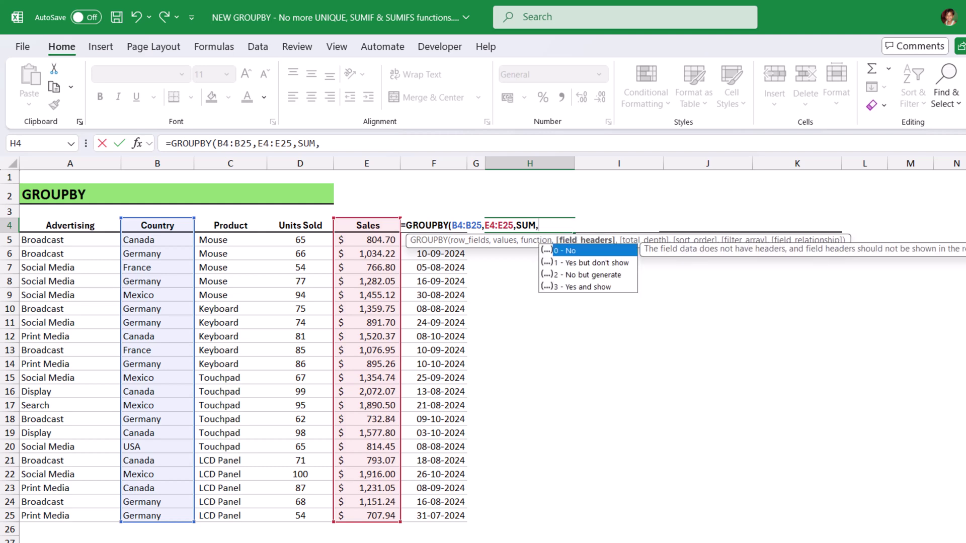
pyautogui.press('Down')
pyautogui.press('Down')
pyautogui.press('Down')
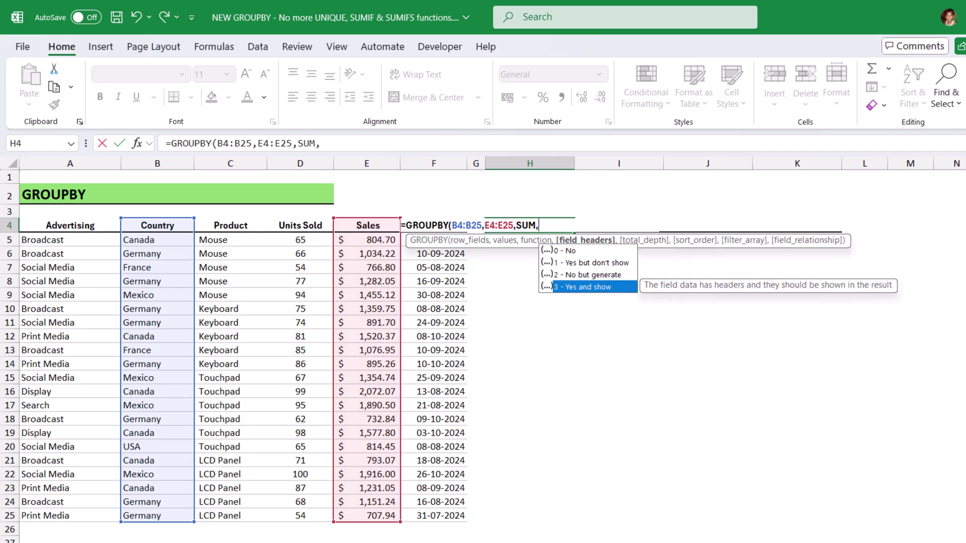
pyautogui.press('Tab')
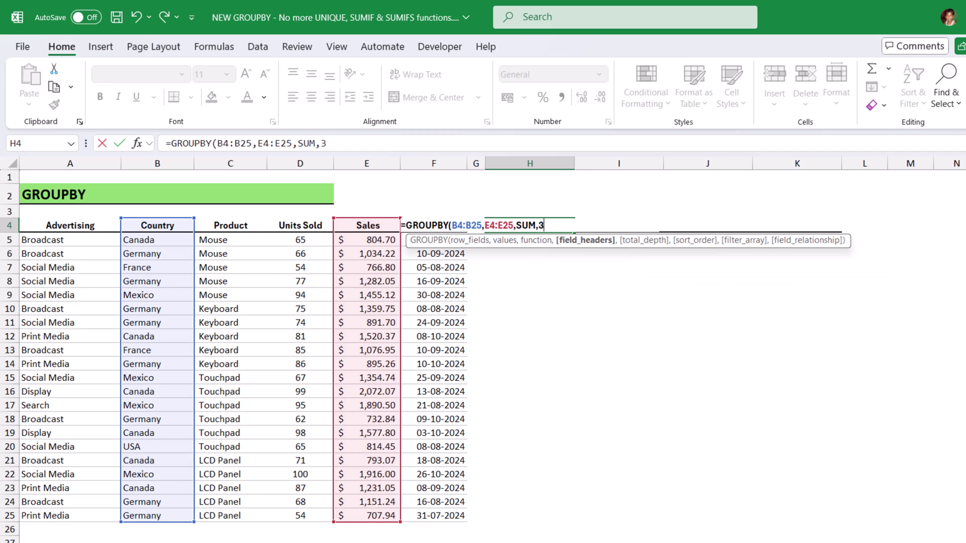
pyautogui.write(')')
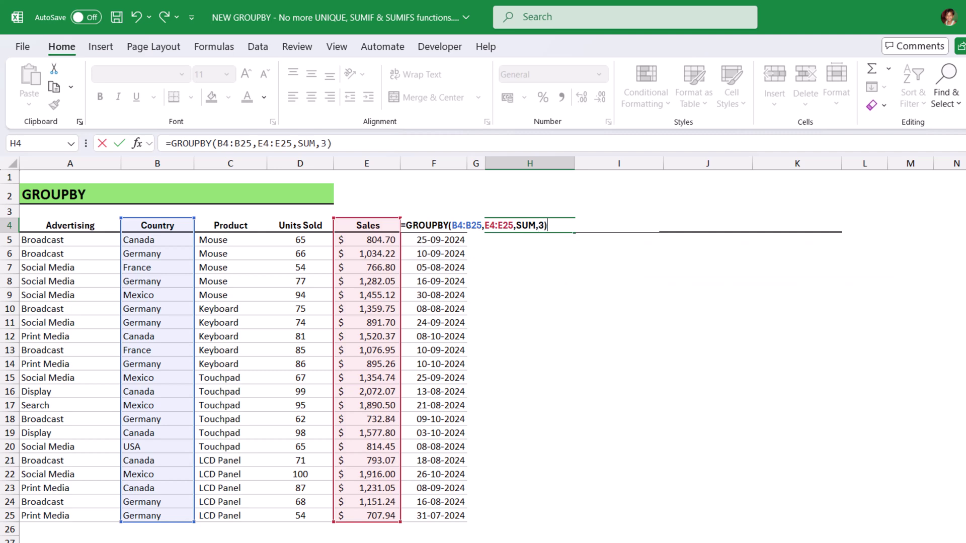
pyautogui.press('Return')
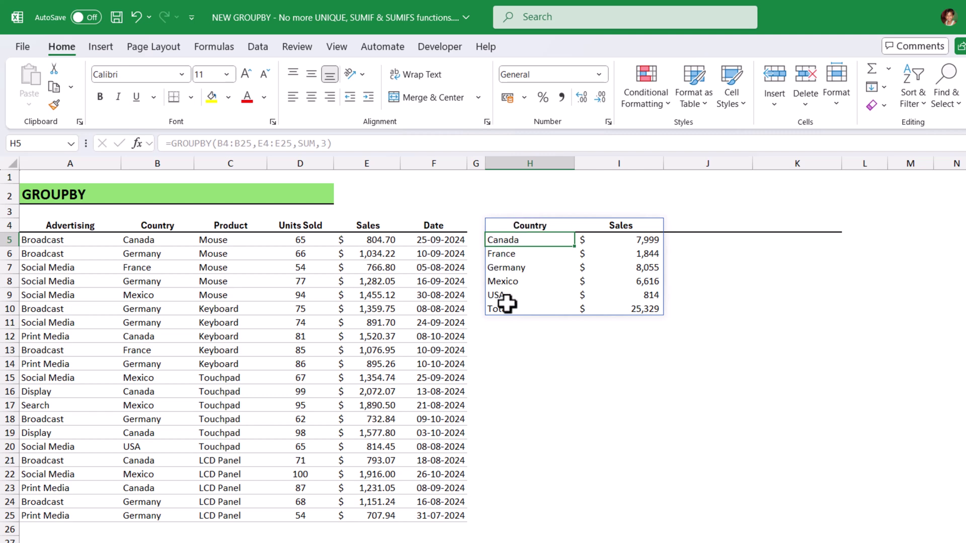
# Step: Widen the GROUPBY row fields in H4 from B4:B25 to B4:C25 to add Product
pyautogui.click(537, 227)
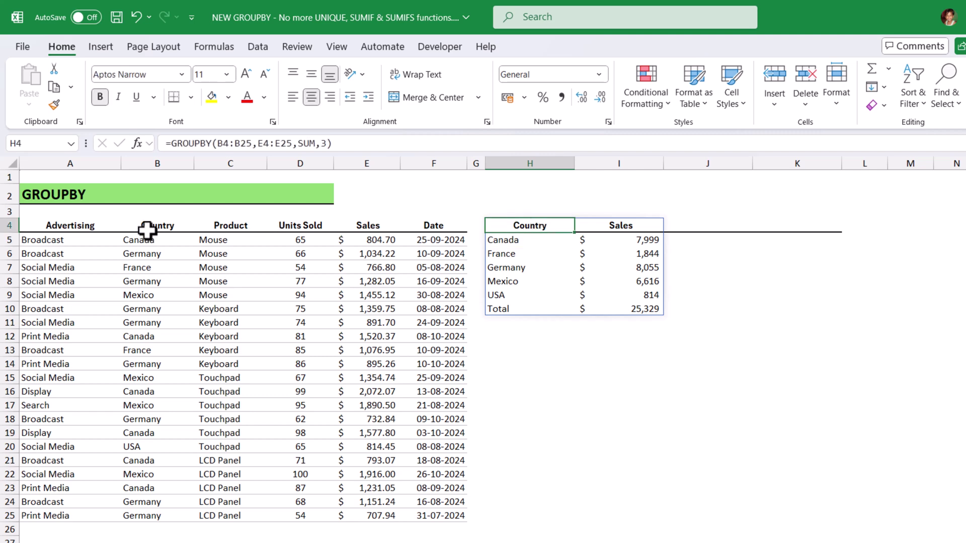
pyautogui.doubleClick(548, 225)
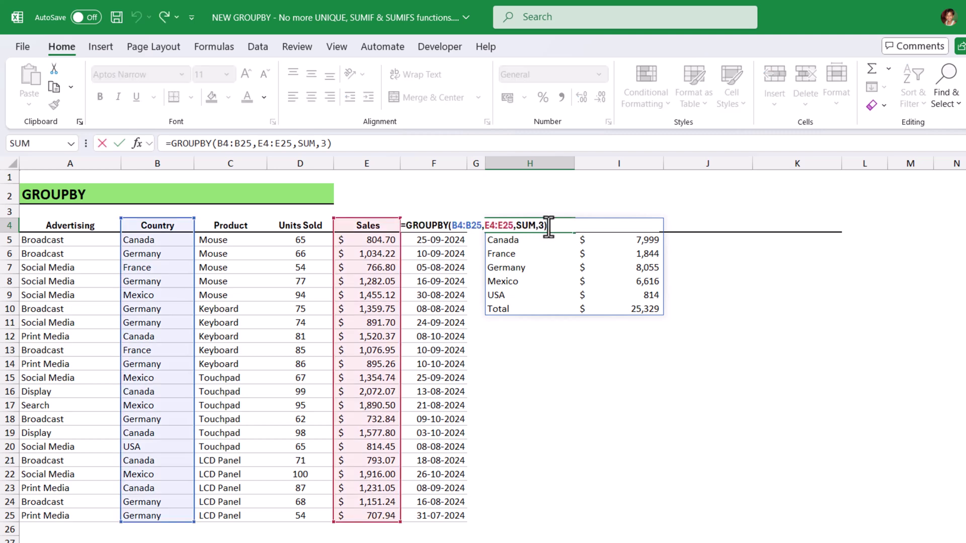
pyautogui.moveTo(196, 216); pyautogui.dragTo(242, 214)
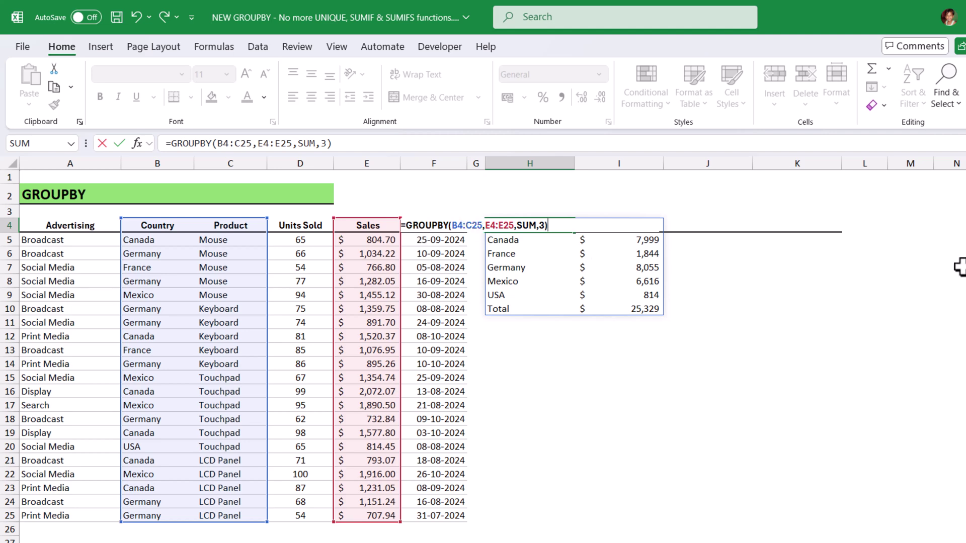
pyautogui.press('Return')
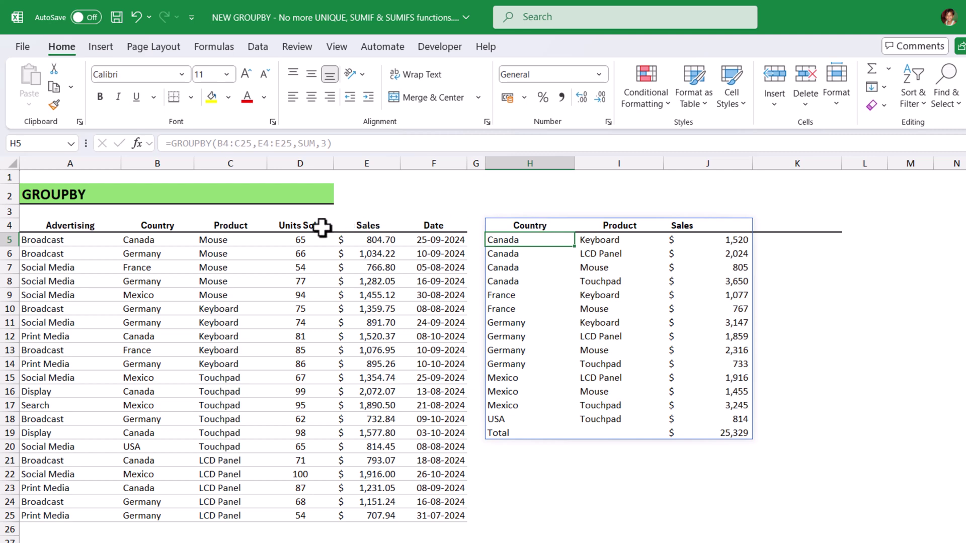
# Step: Widen the GROUPBY values to D4:E25, adding Units Sold with a 1,623 unit total
pyautogui.doubleClick(546, 224)
pyautogui.click(500, 226)
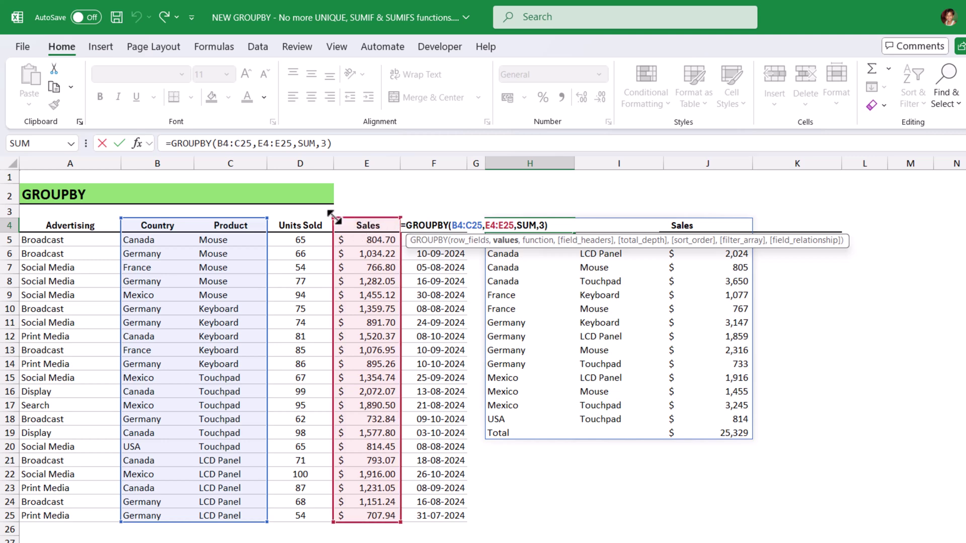
pyautogui.moveTo(300, 217)
pyautogui.mouseDown()
pyautogui.moveTo(288, 217)
pyautogui.moveTo(312, 222)
pyautogui.mouseUp()
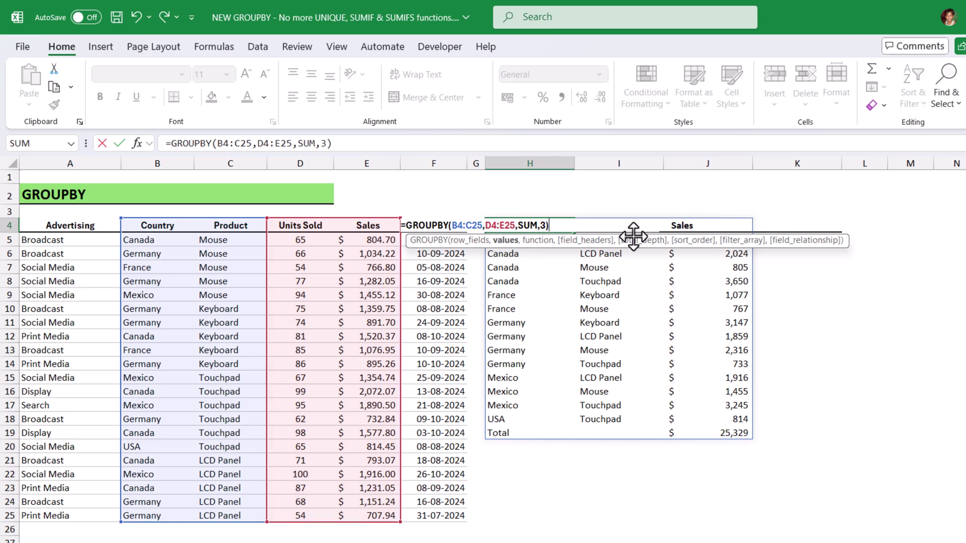
pyautogui.press('Return')
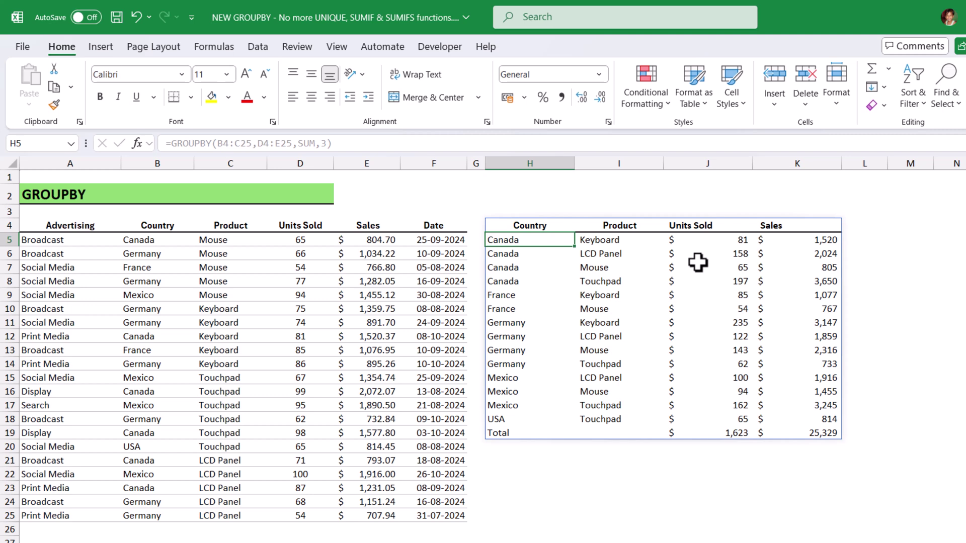
pyautogui.click(503, 432)
pyautogui.moveTo(528, 432); pyautogui.dragTo(811, 431)
pyautogui.click(951, 392)
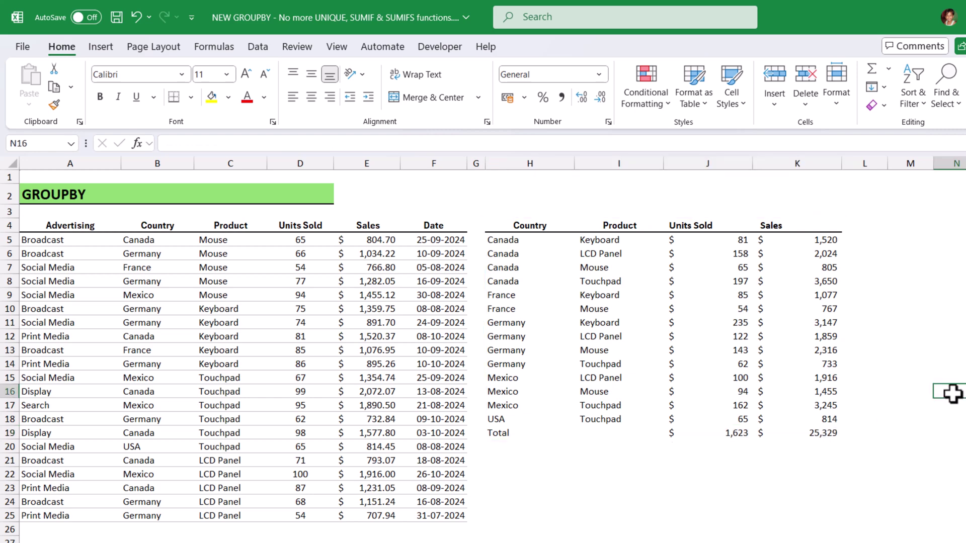